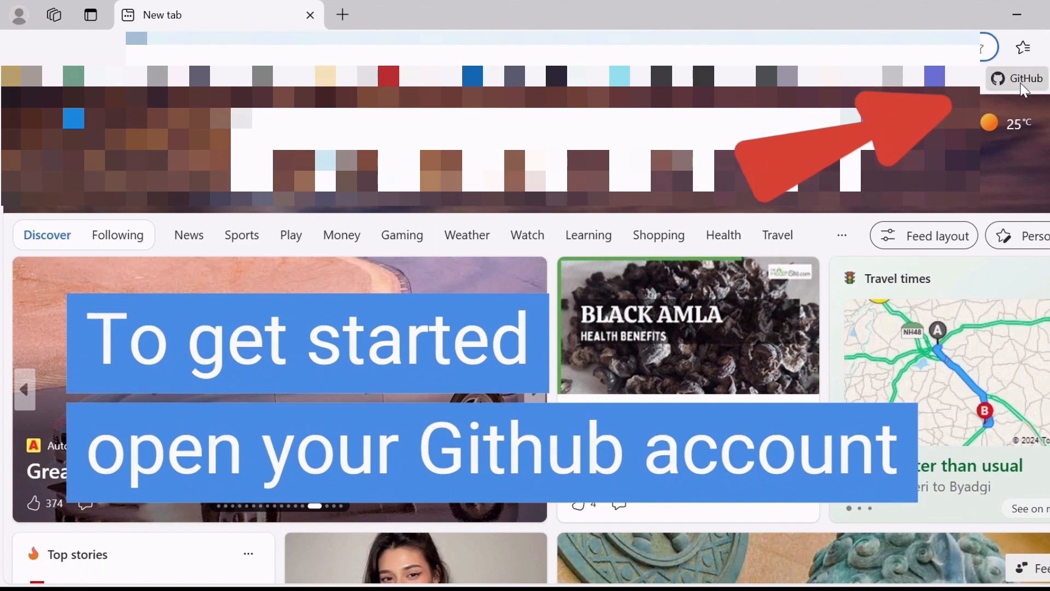
Go to the repositories list of the GitHub account and start creating a new repository.
left_click(1021, 83)
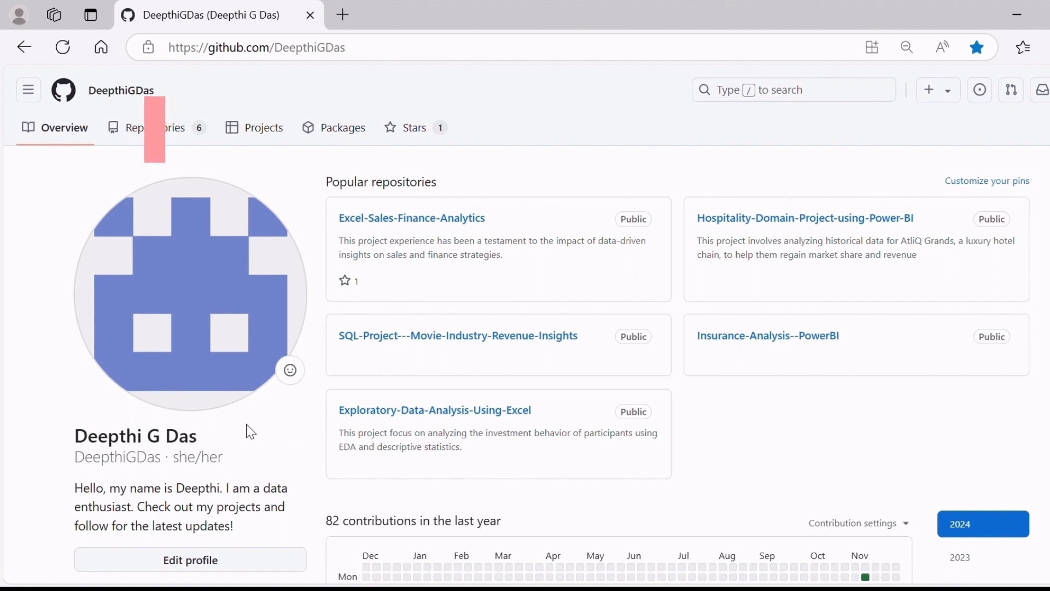
left_click(149, 135)
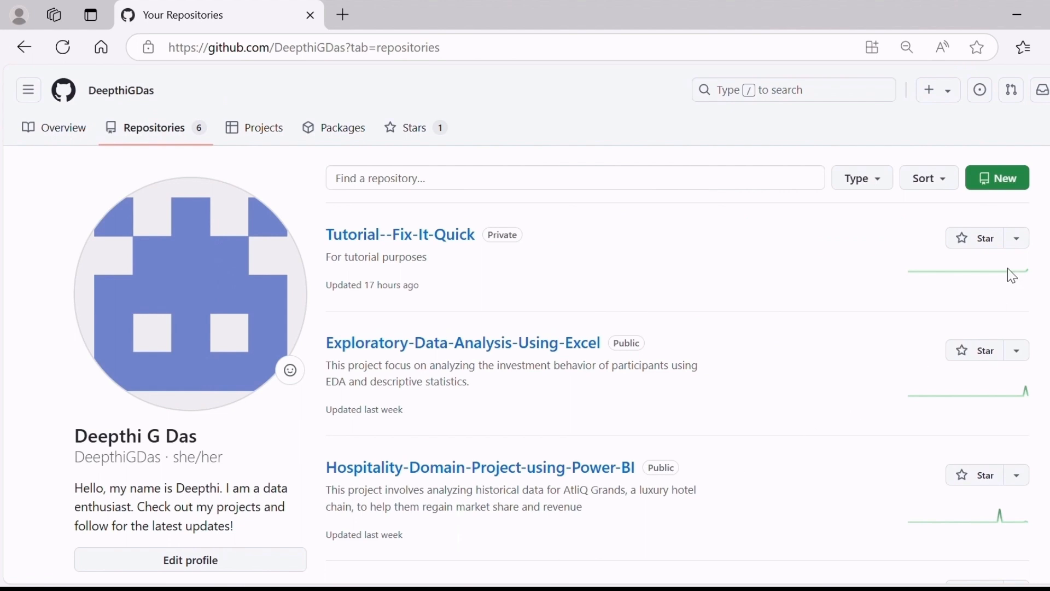
left_click(1009, 185)
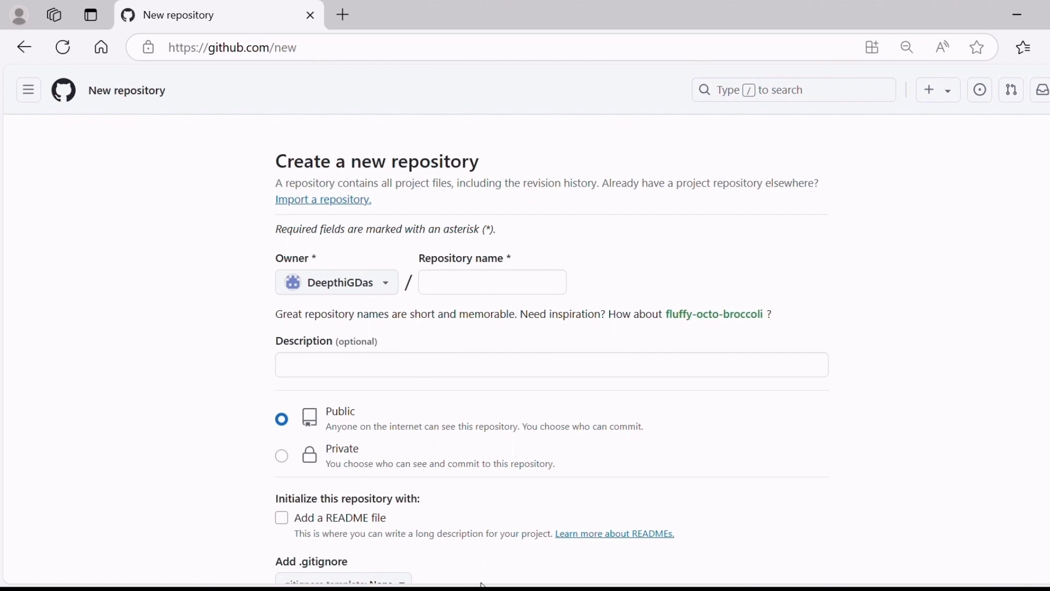
Name the new repository "Tutorial" and enter the description "Write any description".
left_click(439, 283)
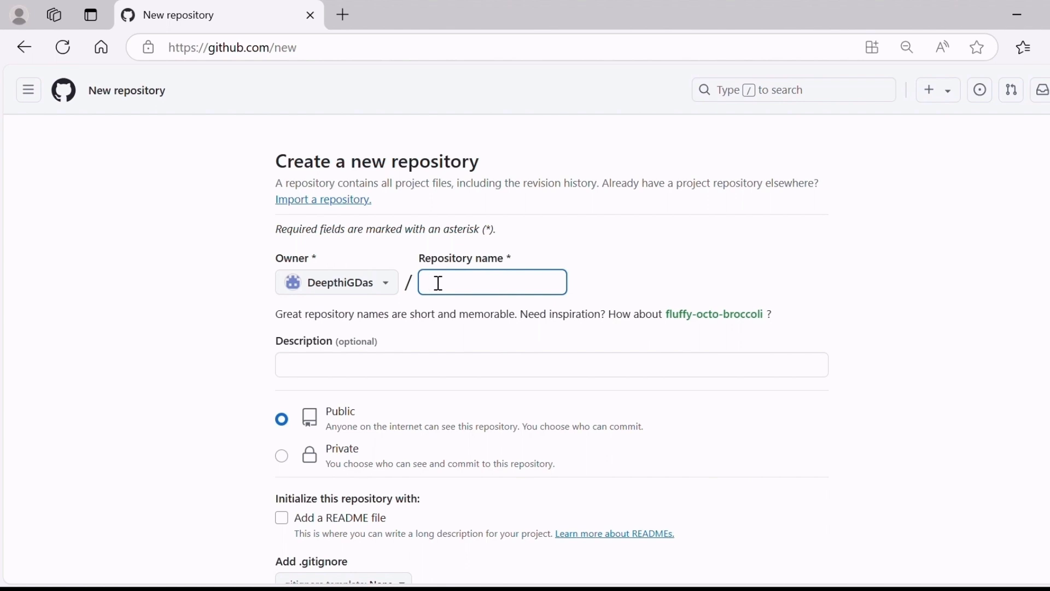
type("Tutorial")
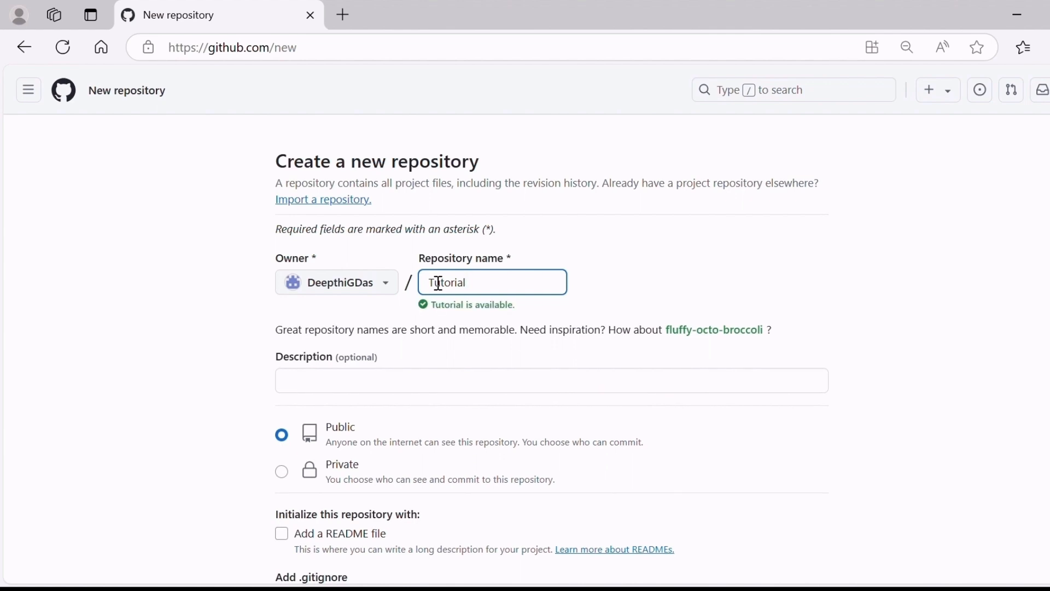
left_click(305, 378)
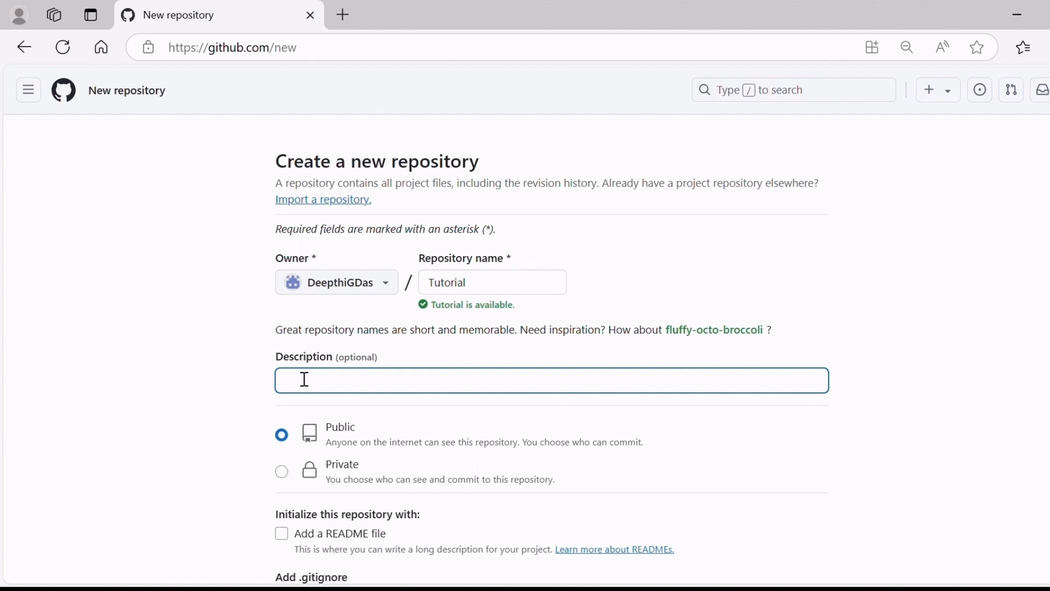
type("Write ny")
type("any desription")
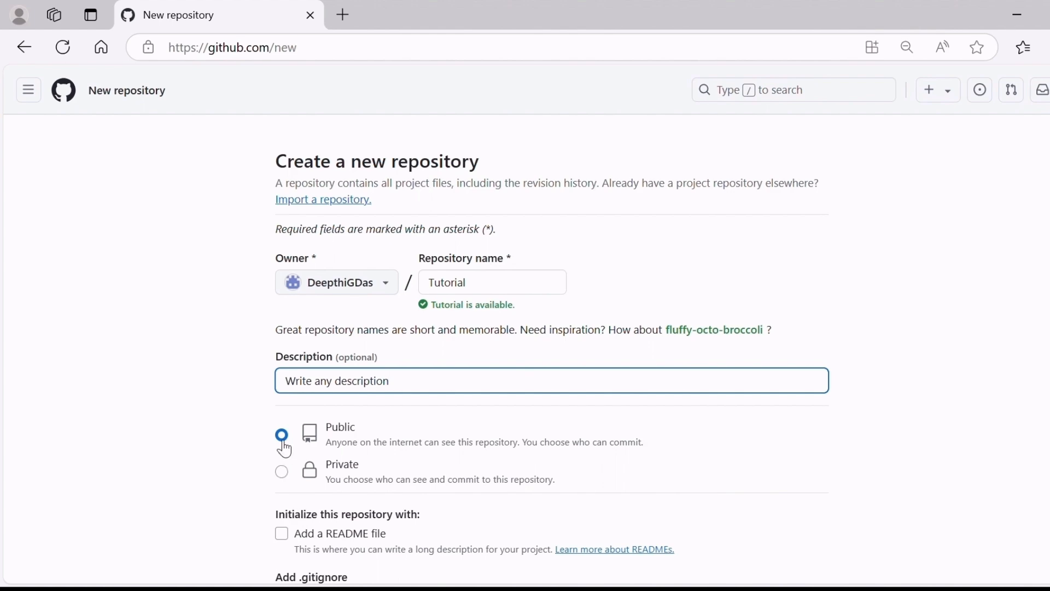
Include a README file in the public repository and create it.
scroll(454, 451, "down", 5)
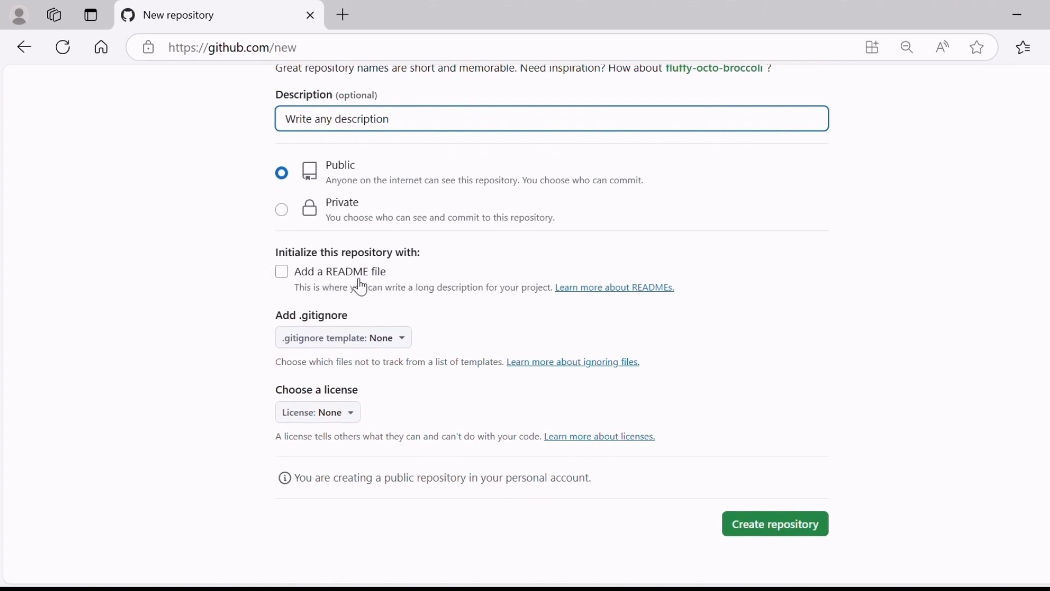
left_click(282, 272)
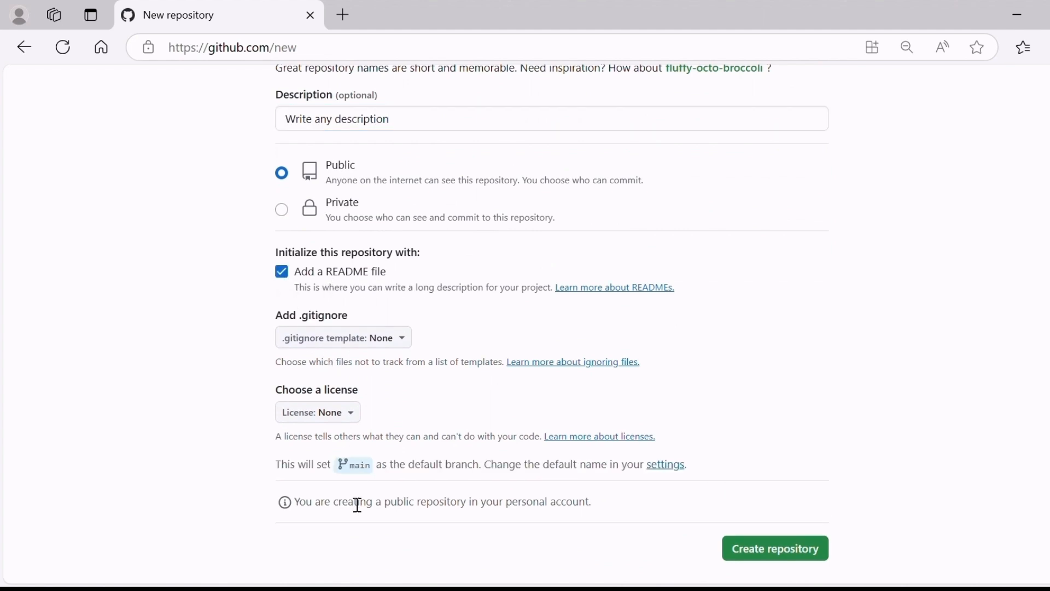
scroll(807, 427, "down", 2)
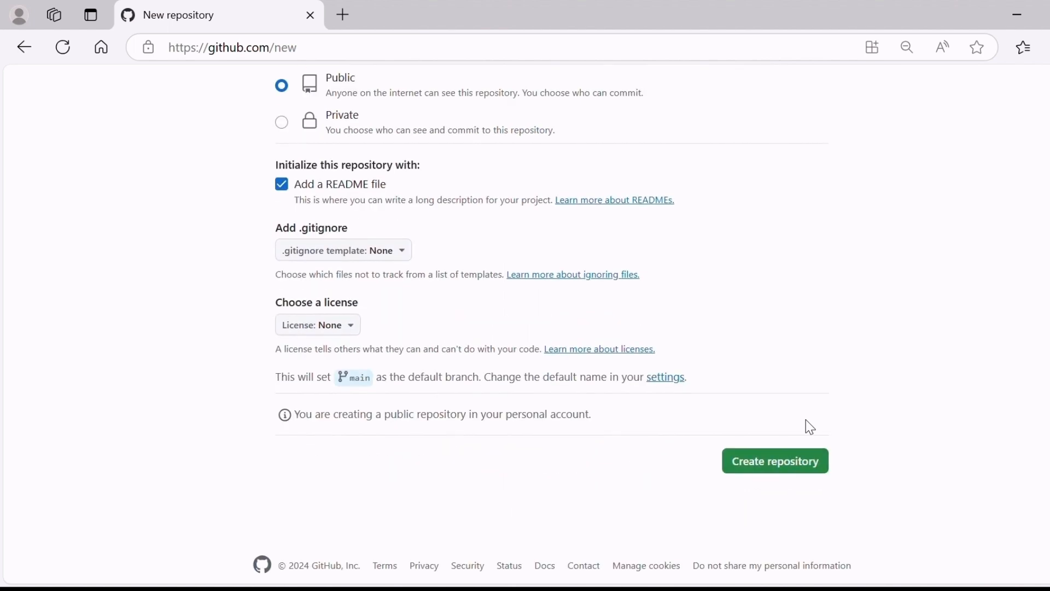
left_click(794, 471)
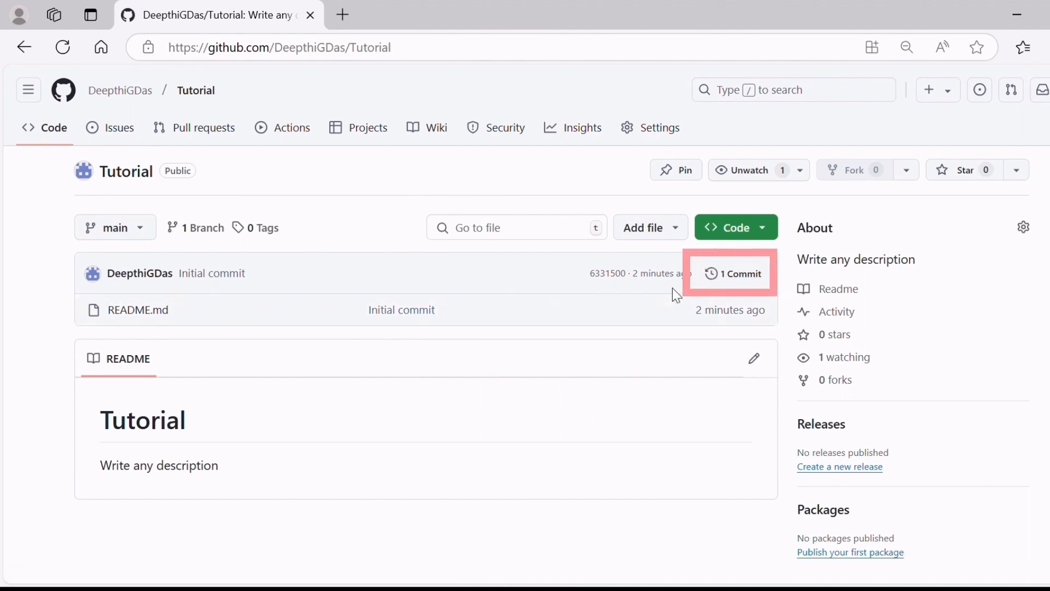
left_click(677, 236)
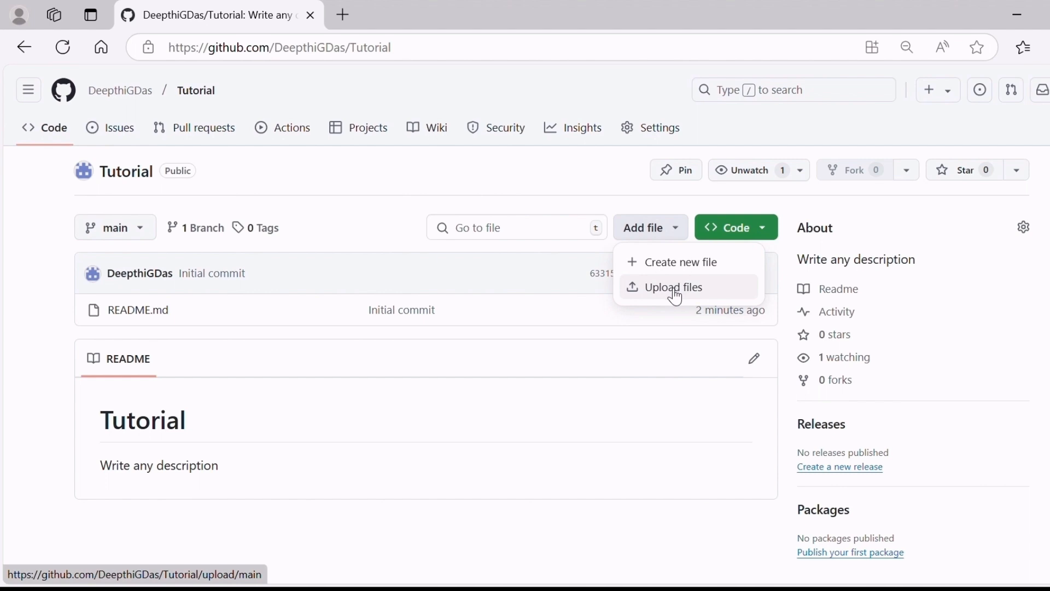
left_click(406, 356)
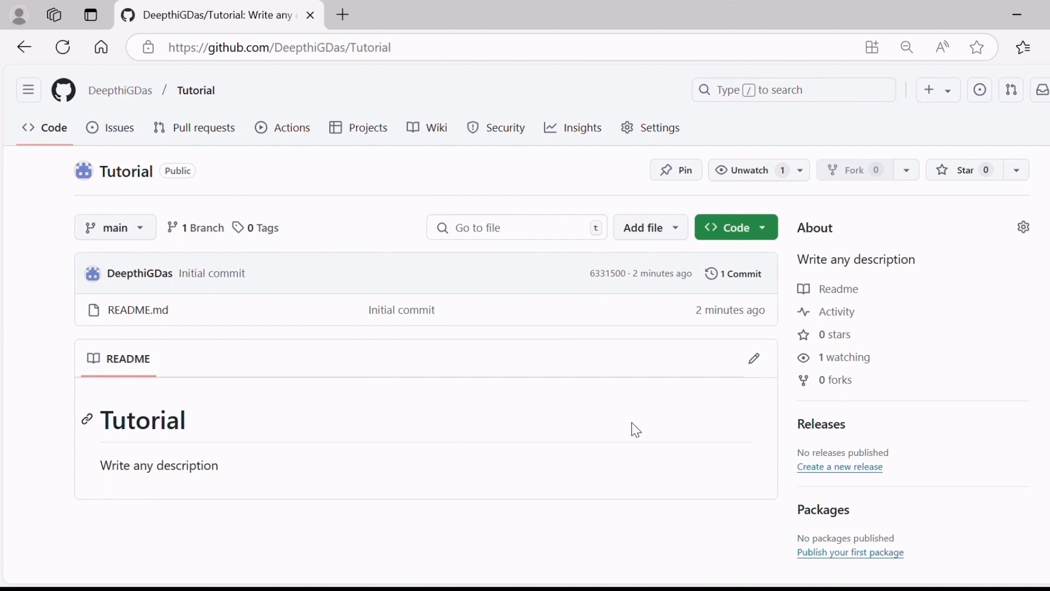
Edit the README and replace the description line with the second-level heading "## How to add GitHub Repo".
left_click(755, 359)
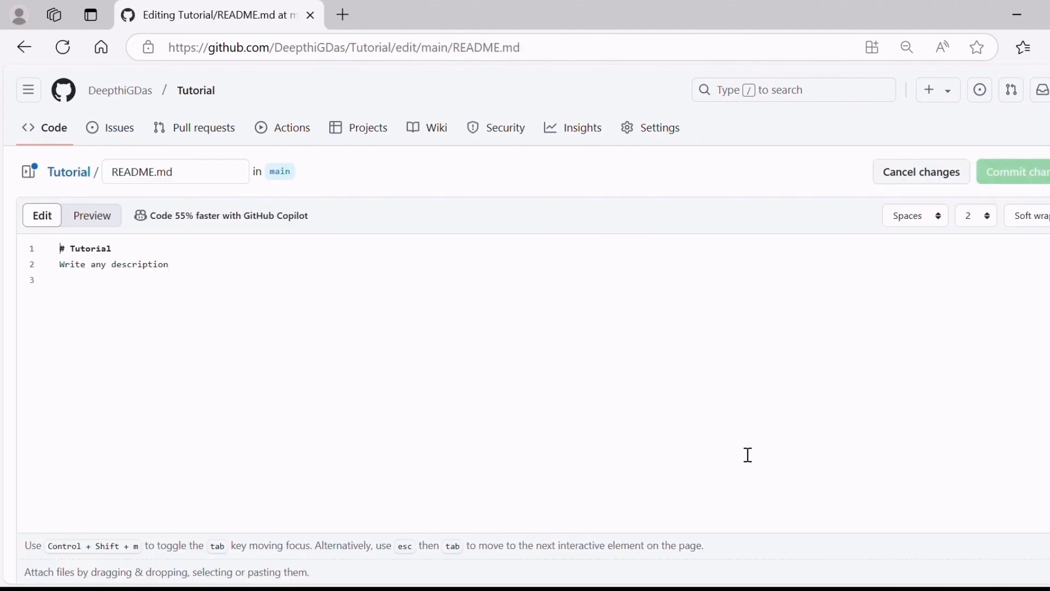
left_click_drag(169, 265, 59, 265)
key("BackSpace")
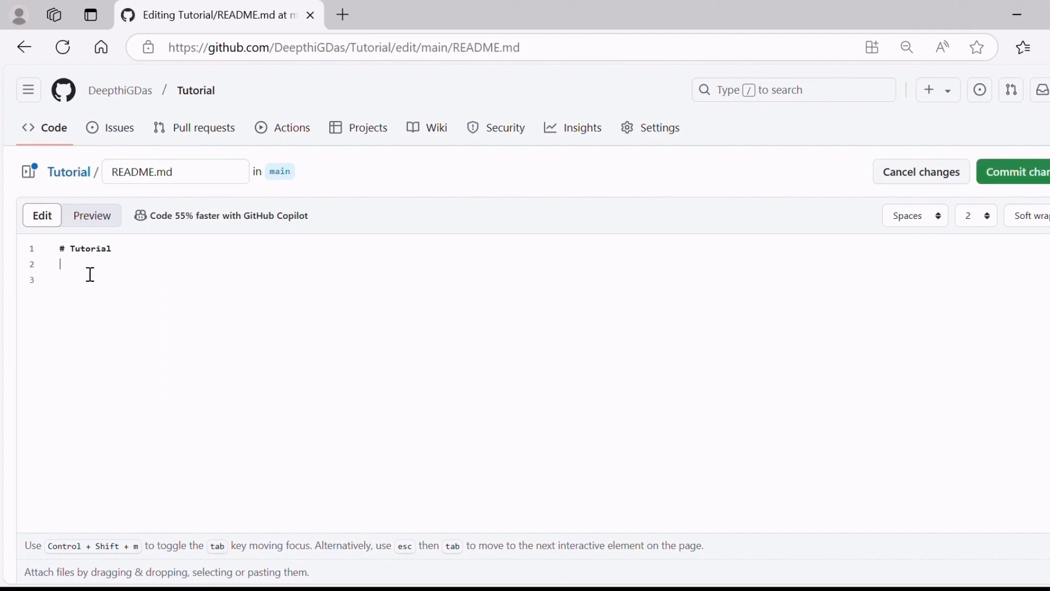
type("## How to add GitHub R")
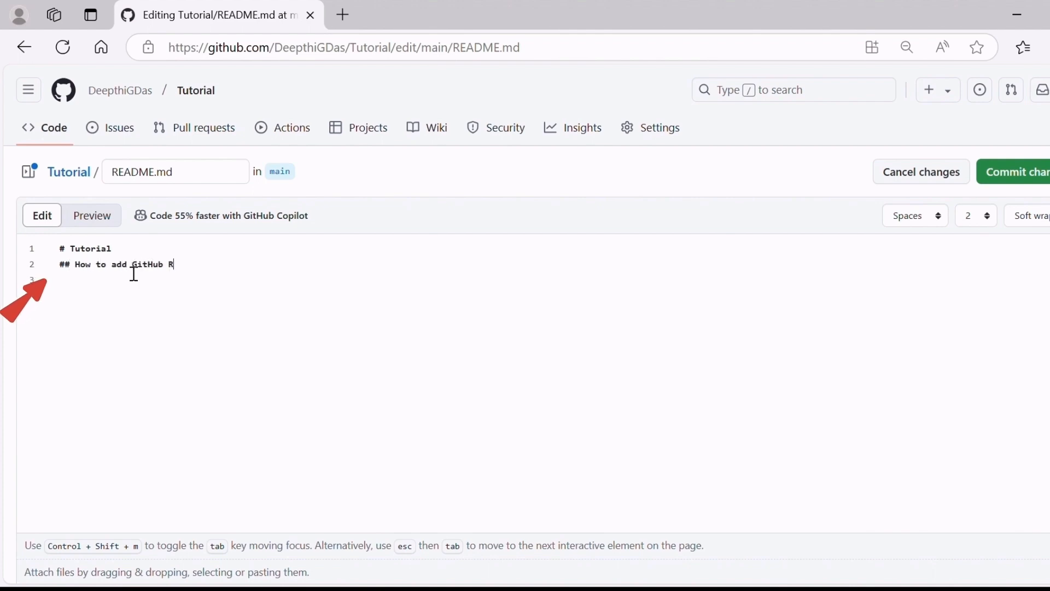
type("epo The steps to add a new github reposiory are a s follows:")
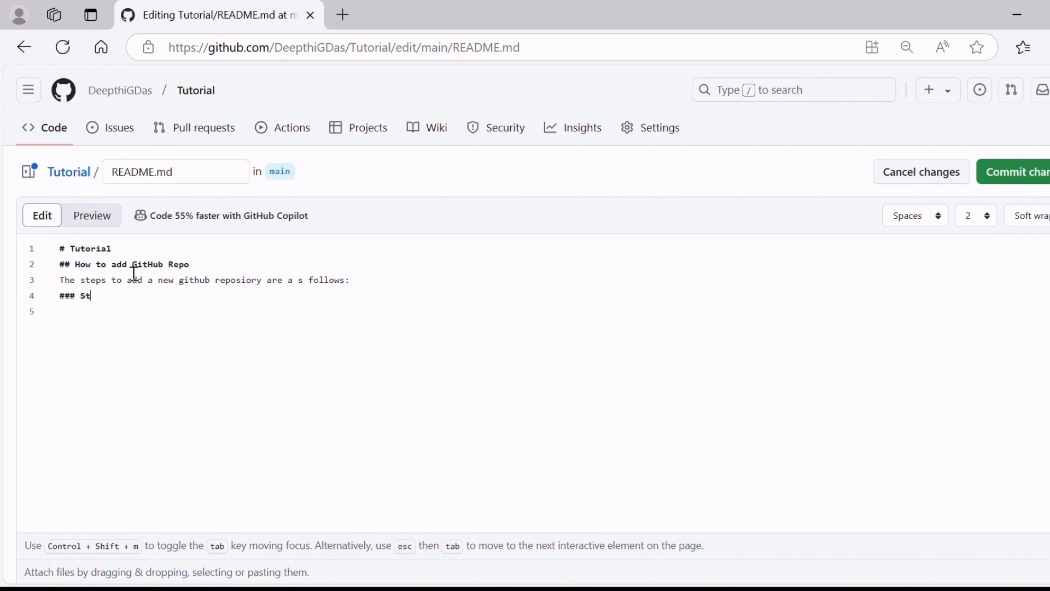
Add the line "The steps to add a new github reposiory are a s follows:" and the heading "### Step 1:", and preview the README.
key("Return")
left_click(92, 216)
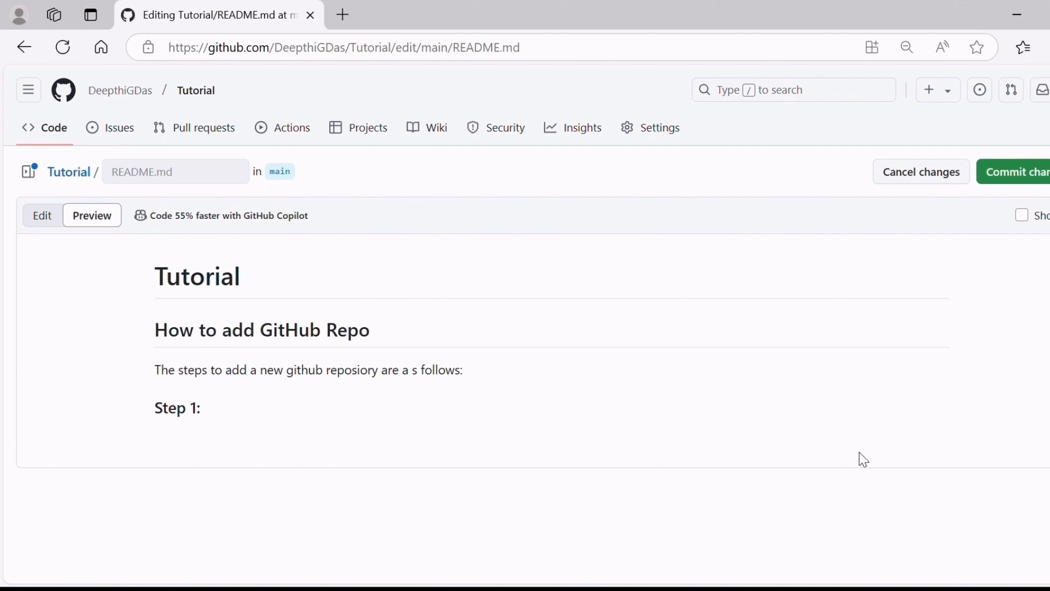
Commit the README directly to the main branch with the message "Update README.md" and return to the Tutorial repository's main page.
left_click(1039, 182)
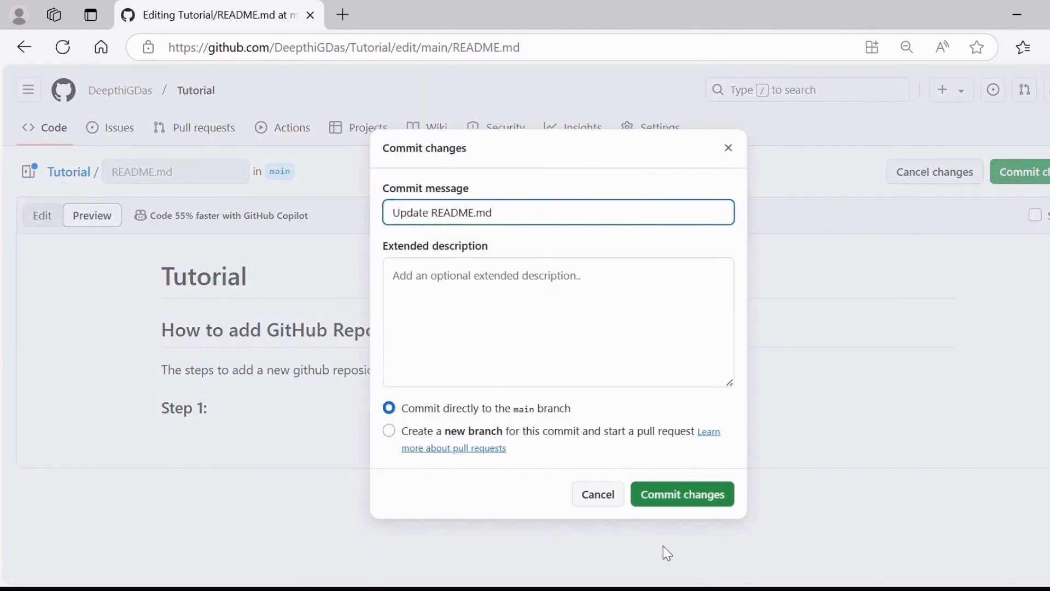
left_click(697, 500)
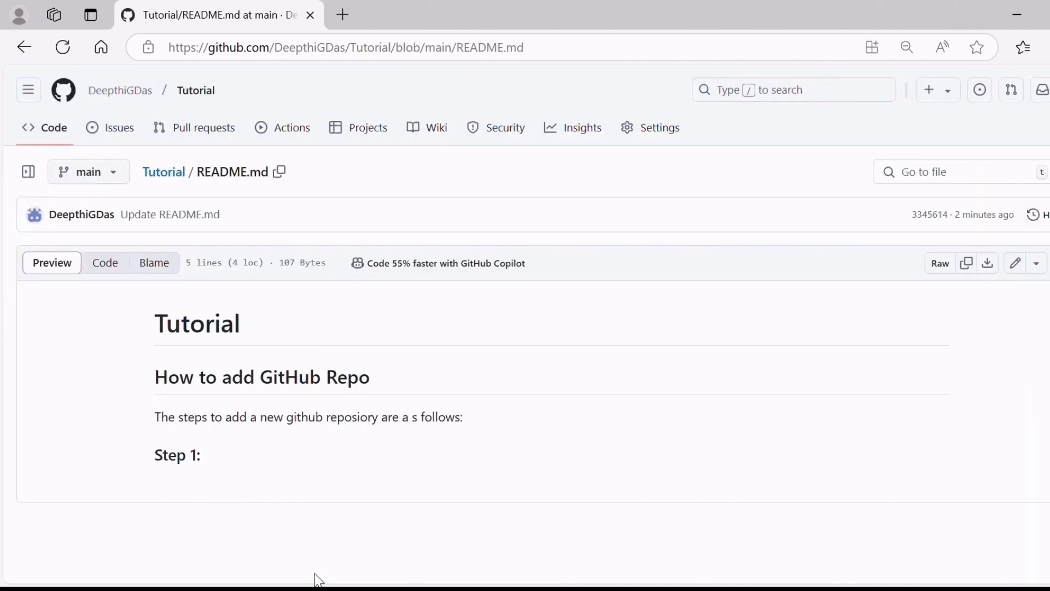
left_click(173, 180)
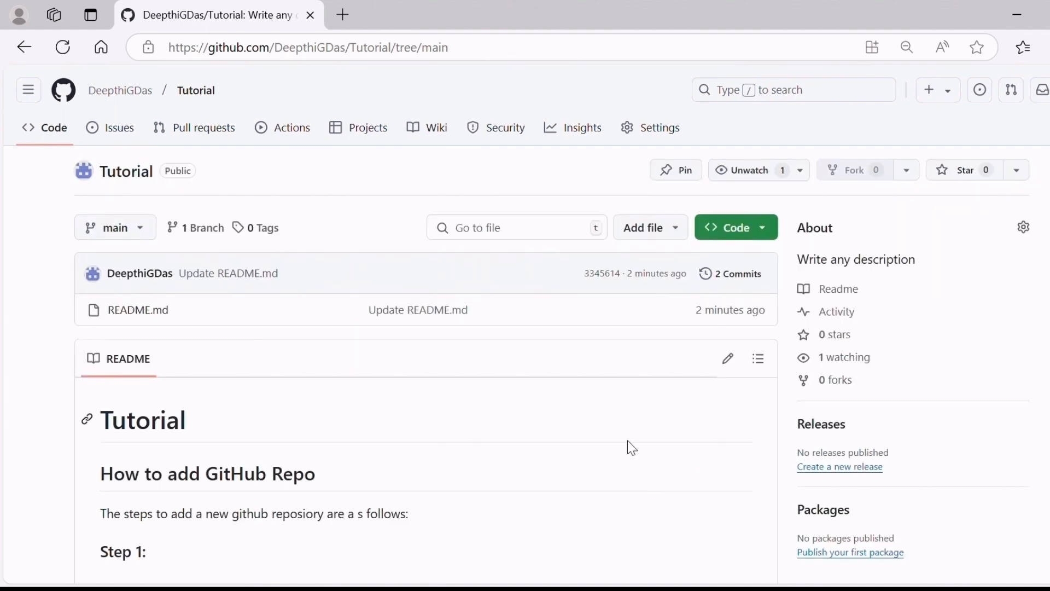
scroll(625, 441, "down", 3)
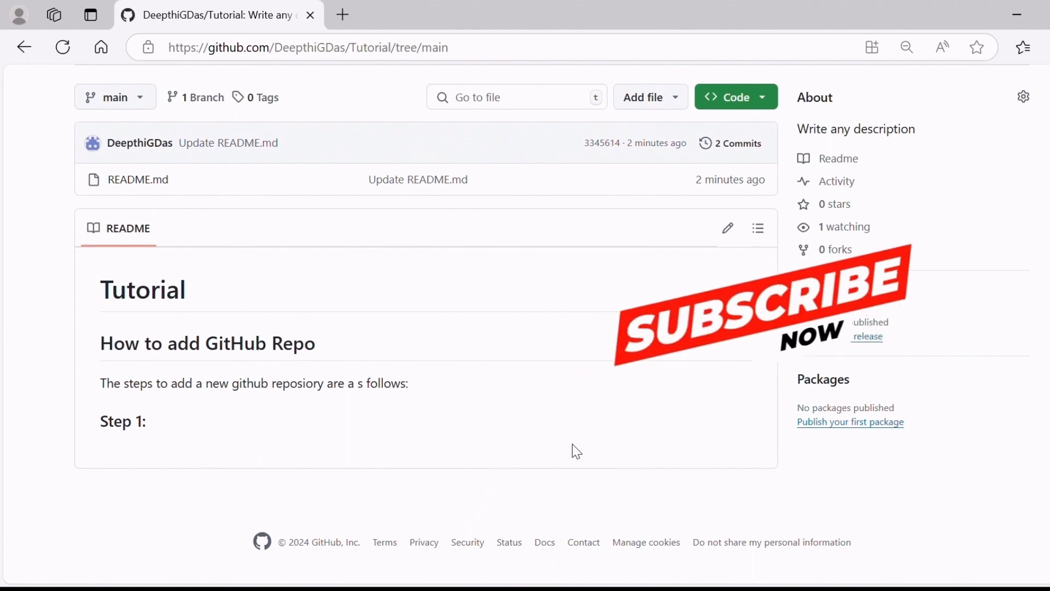
scroll(572, 444, "up", 2)
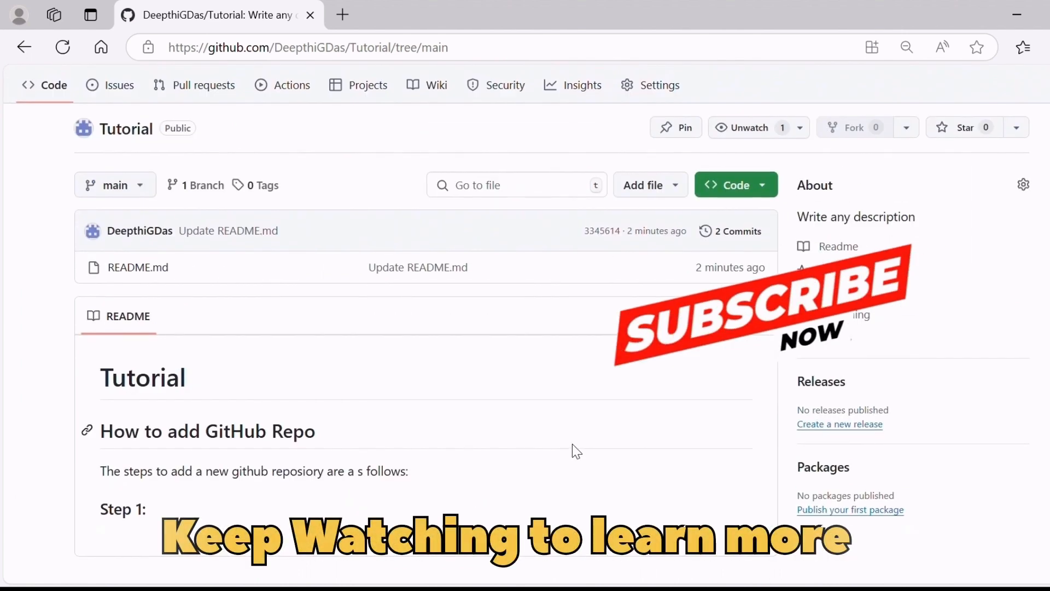
scroll(572, 444, "up", 1)
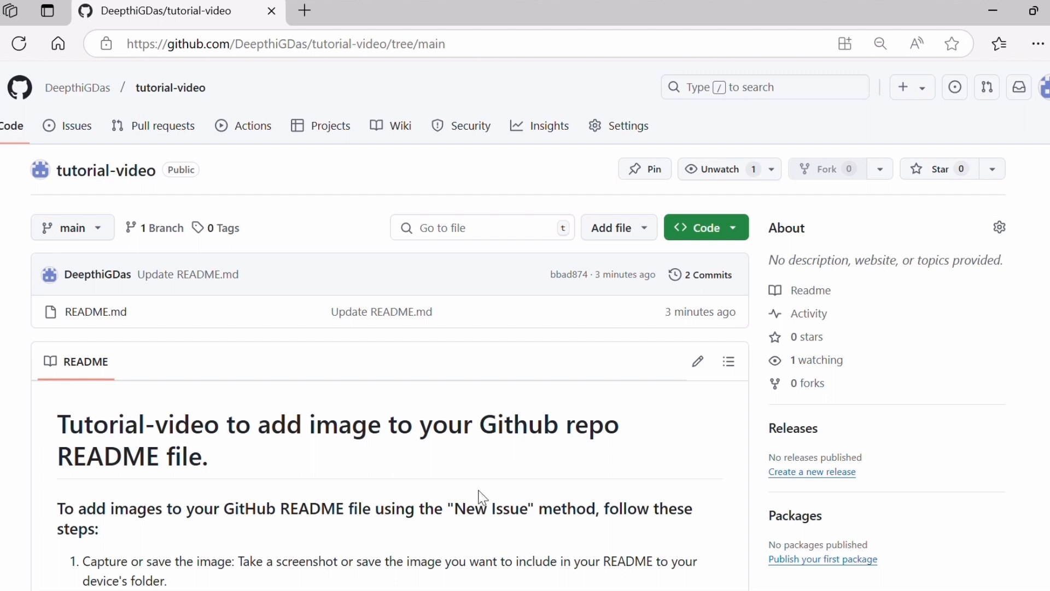
Open the README.md of the tutorial-video repository for editing and look through its text.
left_click(700, 368)
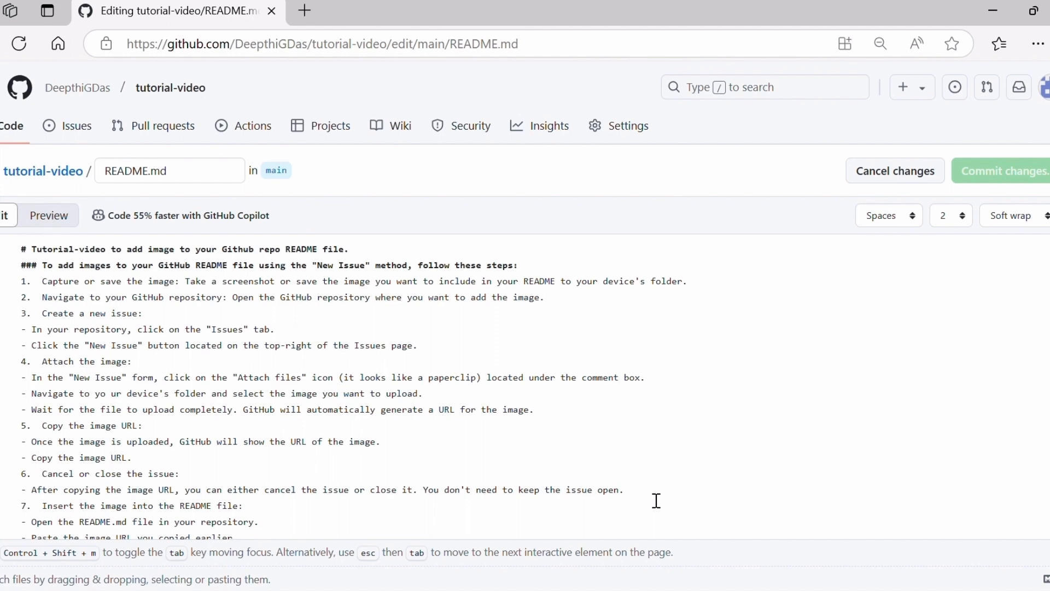
scroll(471, 432, "down", 3)
scroll(471, 432, "up", 3)
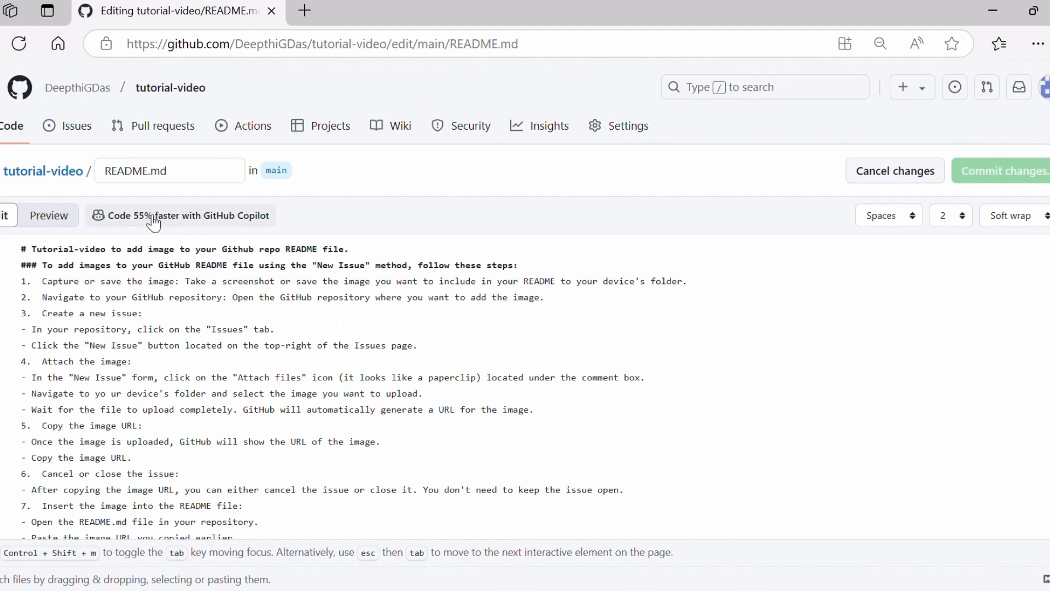
Open the tutorial-video repository's issues in a separate browser tab and start a new issue there.
right_click(84, 138)
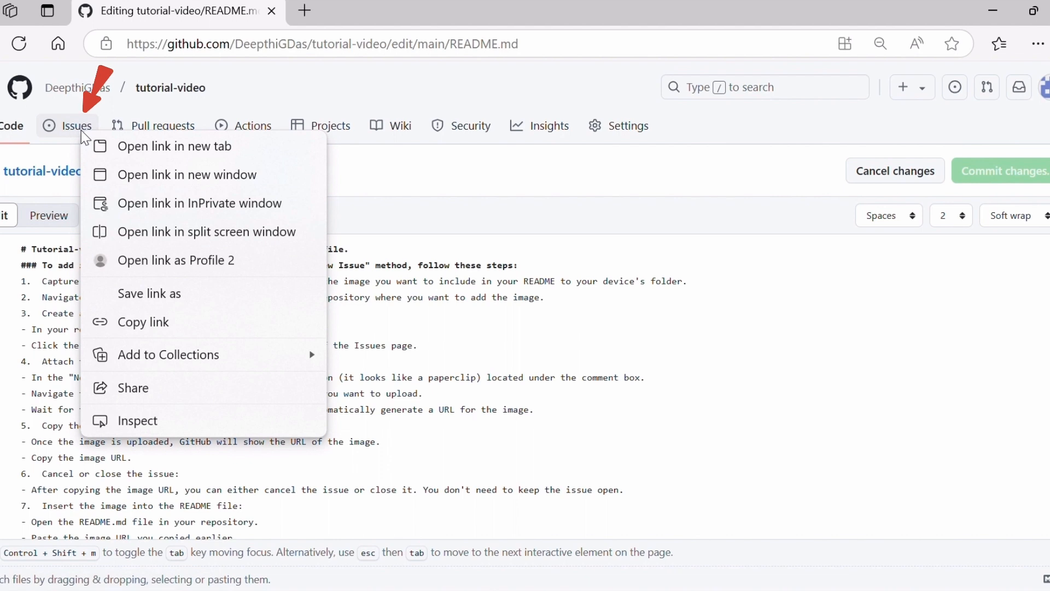
left_click(156, 151)
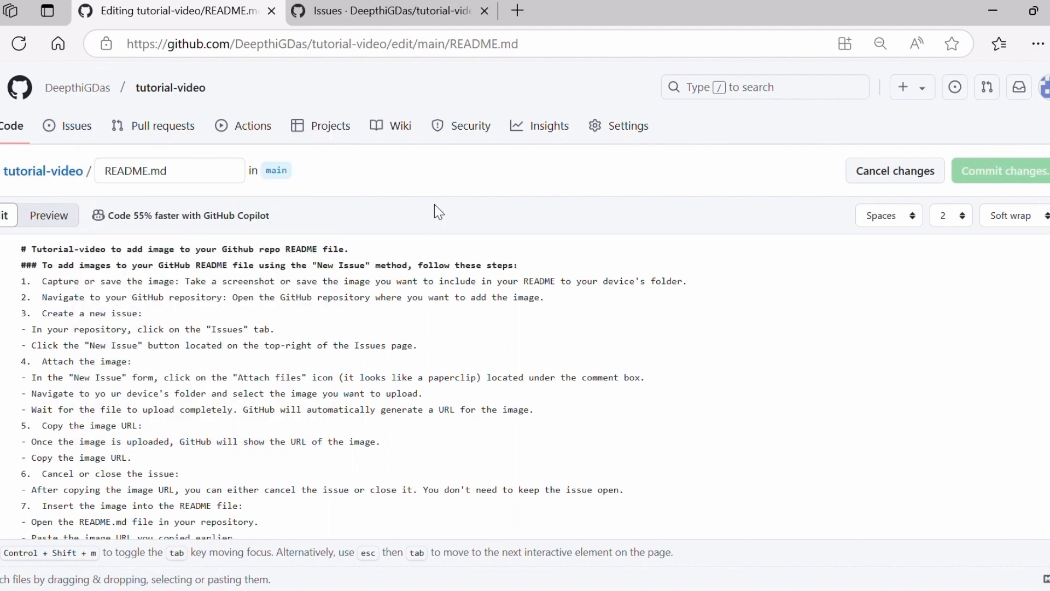
left_click(366, 18)
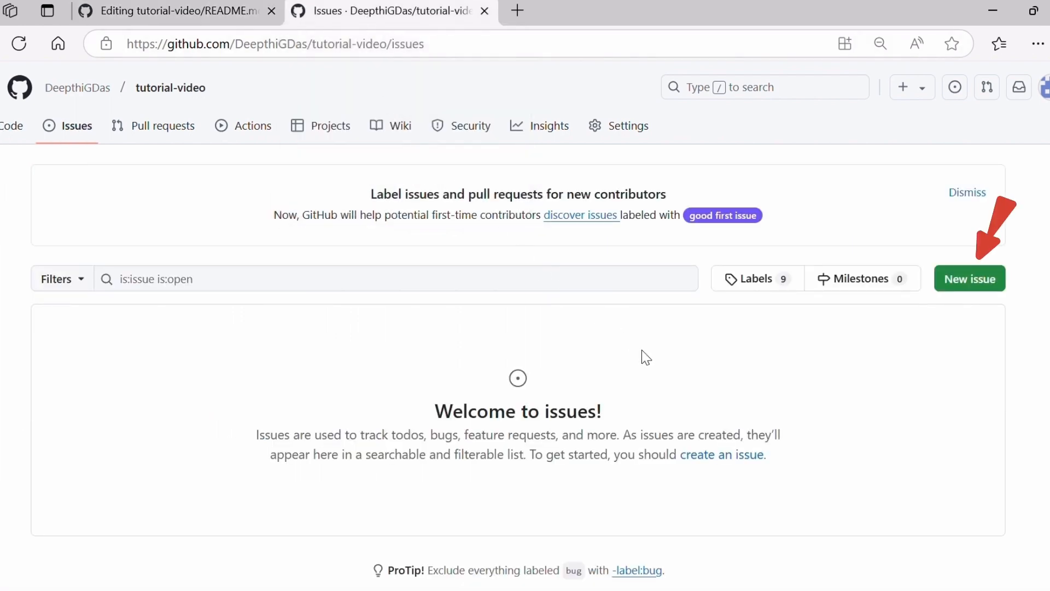
left_click(972, 288)
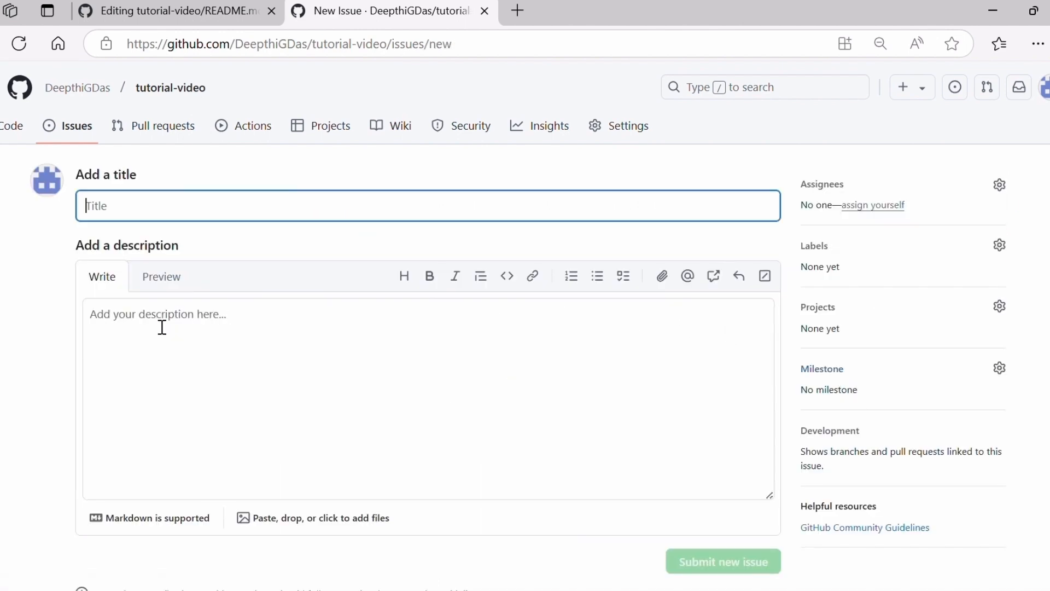
Attach the "trial image" file from the Screenshots folder to the new issue's description.
left_click(309, 529)
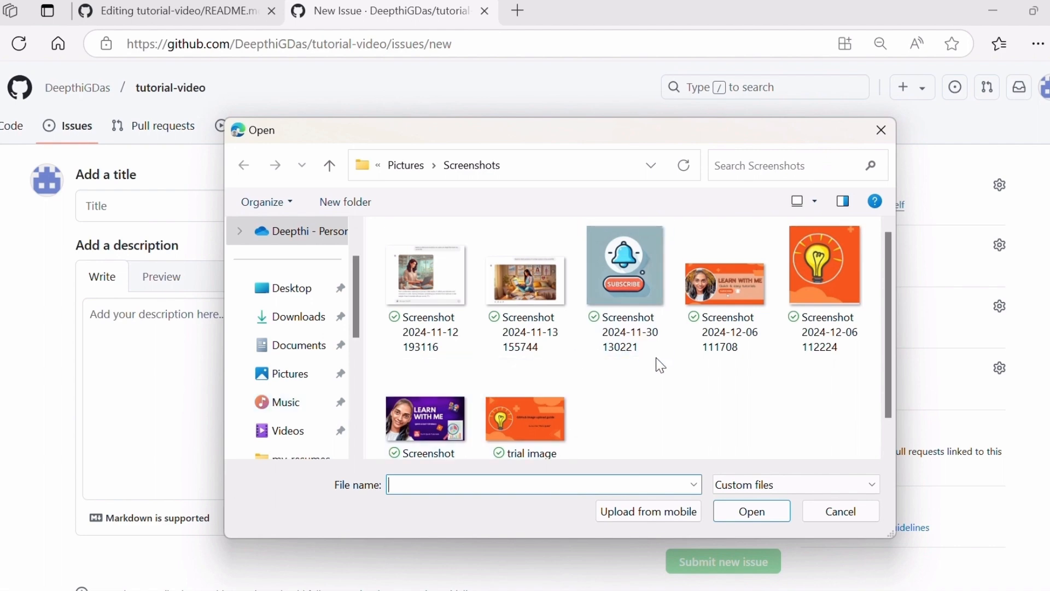
scroll(657, 359, "down", 1)
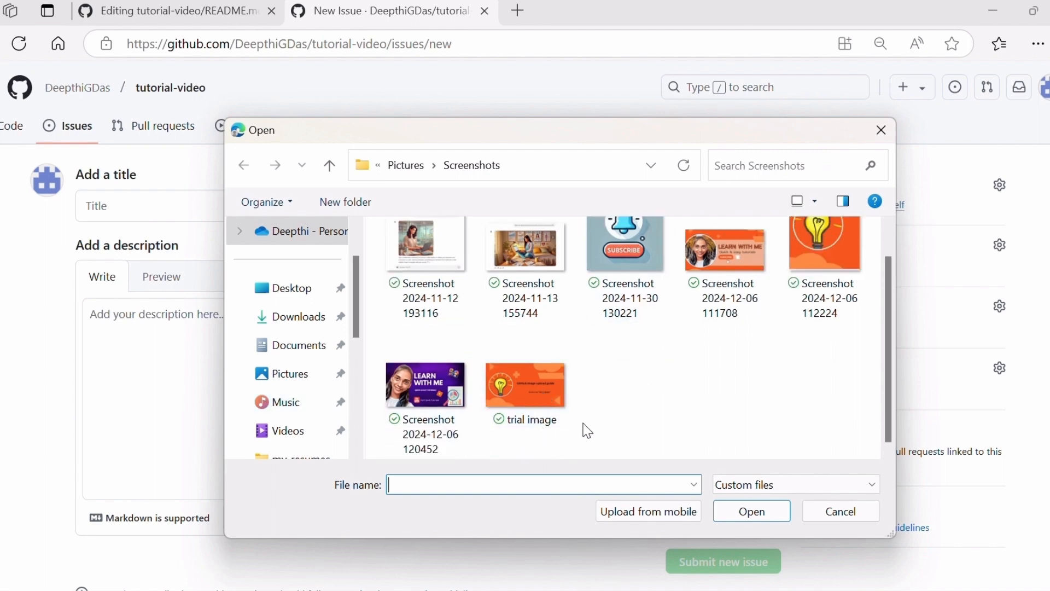
left_click(294, 380)
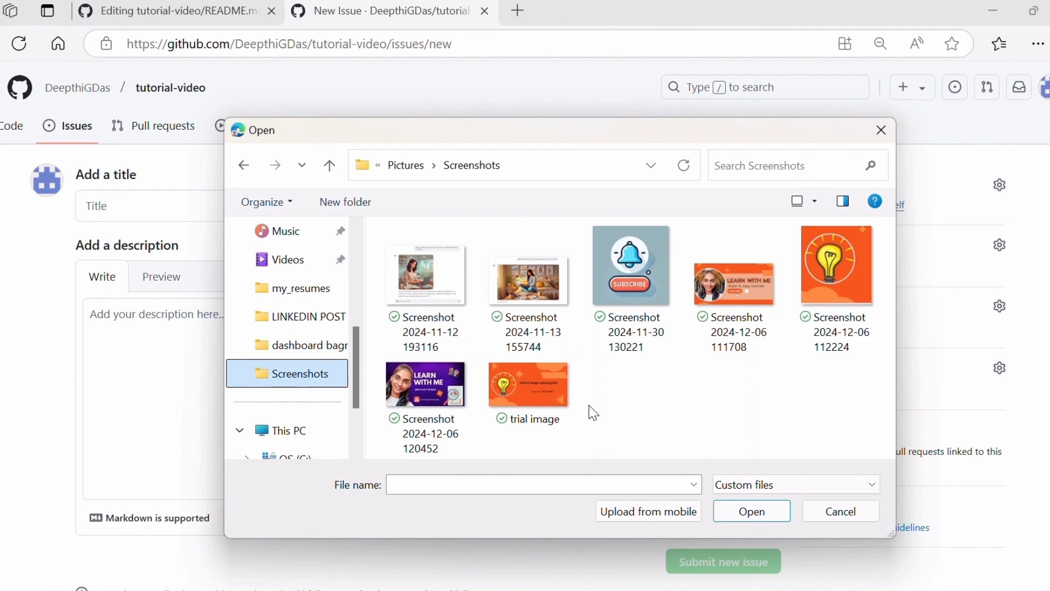
left_click(536, 389)
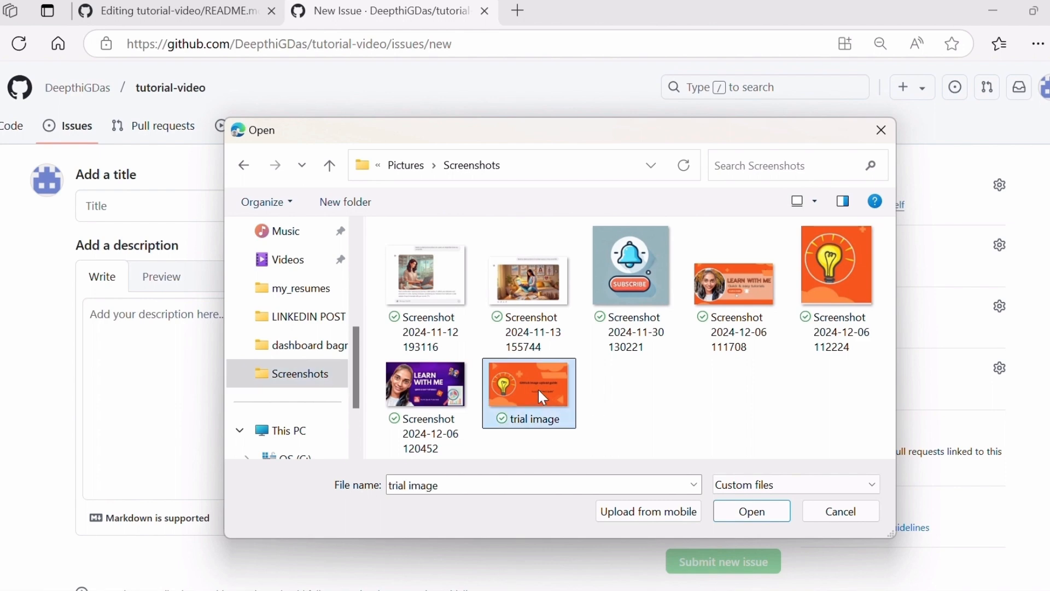
left_click(756, 513)
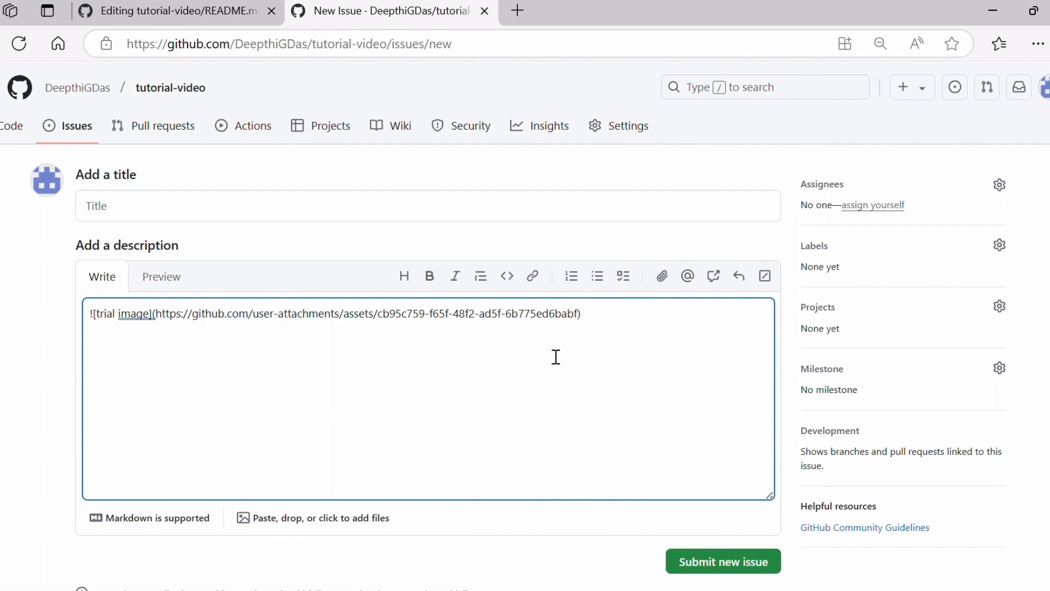
Copy the image's Markdown link from the issue description and paste it on a new line below "Copy the image URL." in README.md.
left_click_drag(611, 312, 83, 317)
key("ctrl+c")
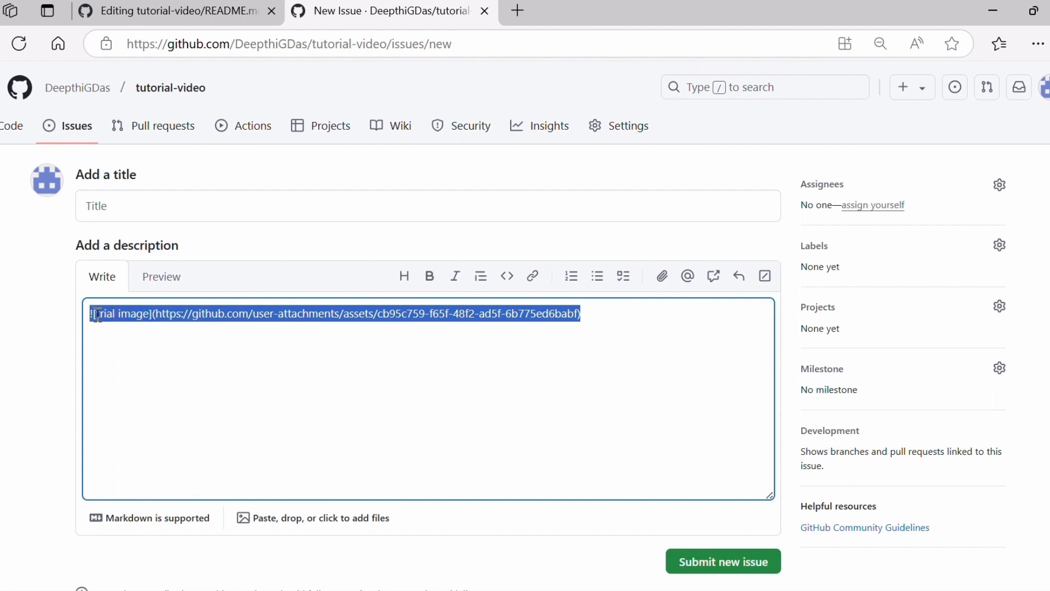
right_click(123, 316)
mouse_move(125, 323)
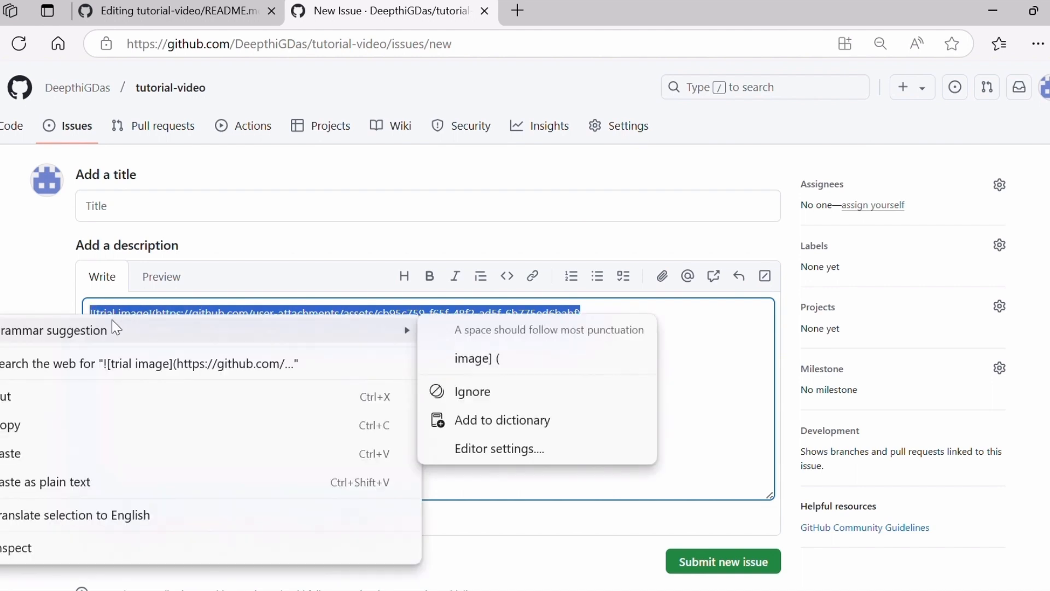
left_click(2, 432)
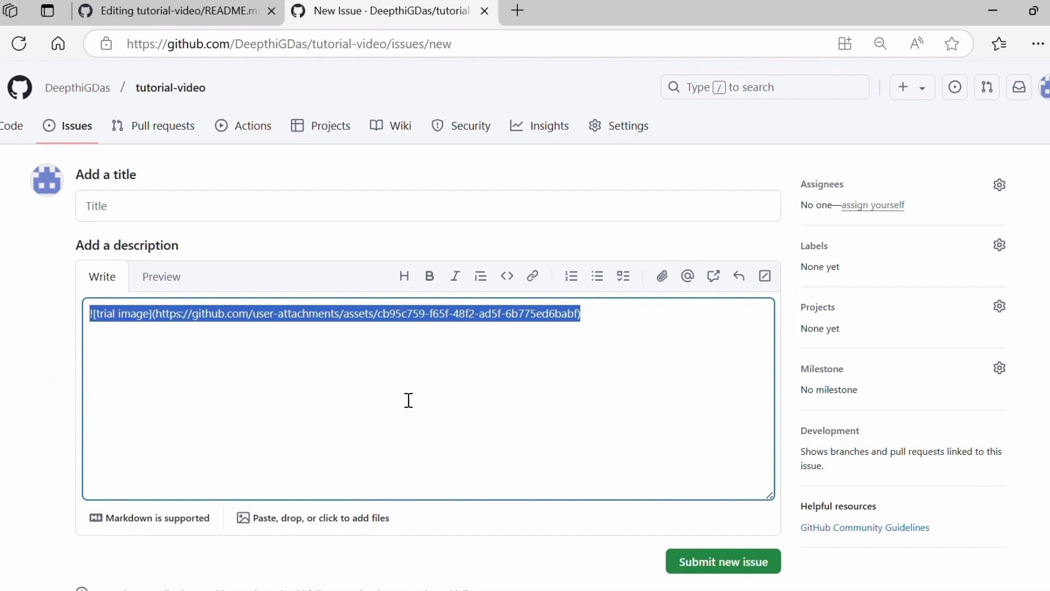
left_click(198, 18)
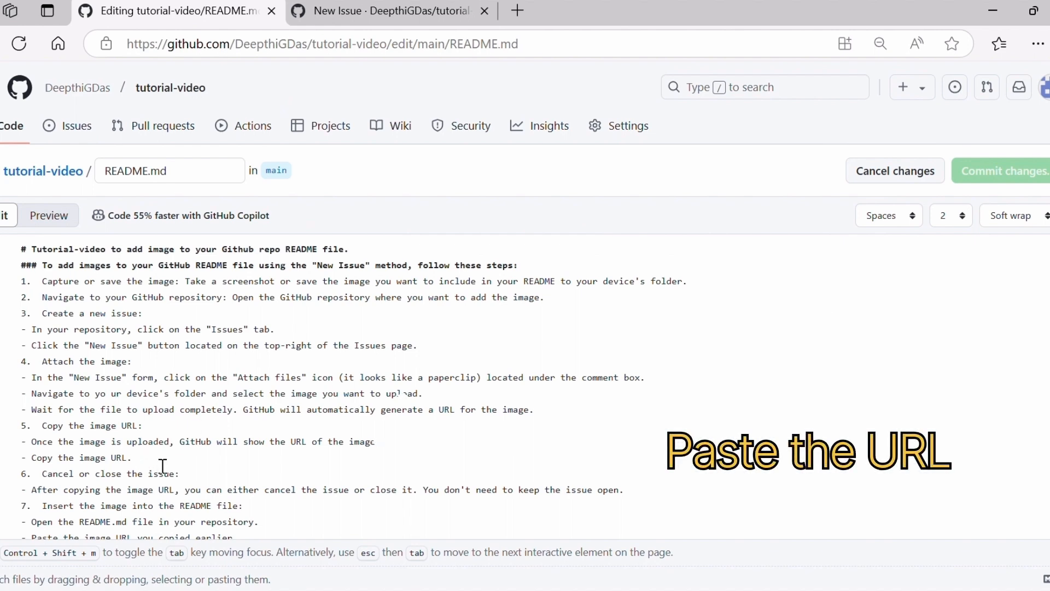
key("Return")
key("ctrl+v")
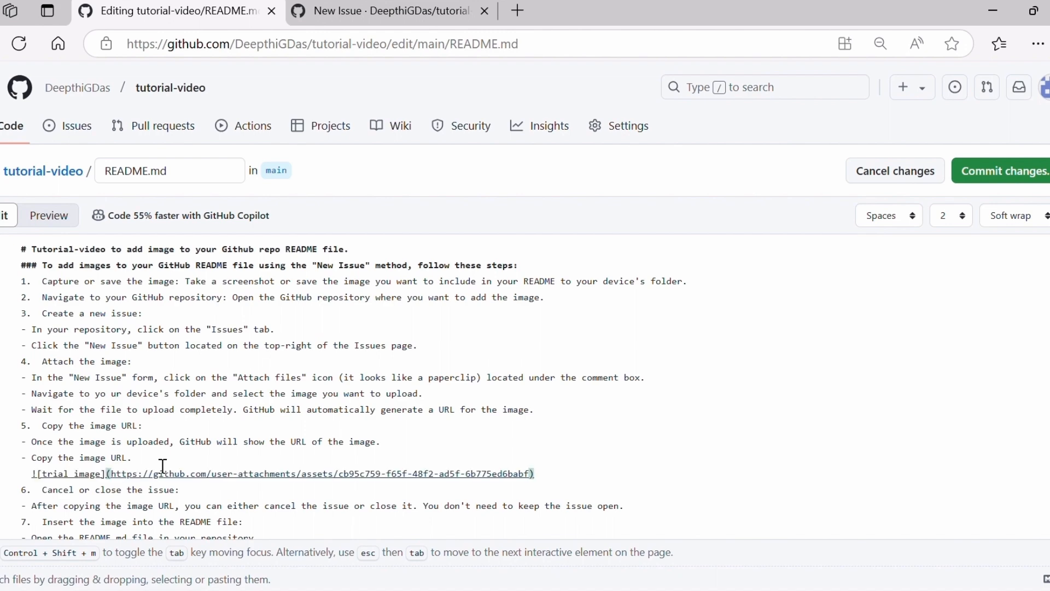
Preview the edited README.md and examine how the inserted image renders among the numbered instructions.
left_click(47, 221)
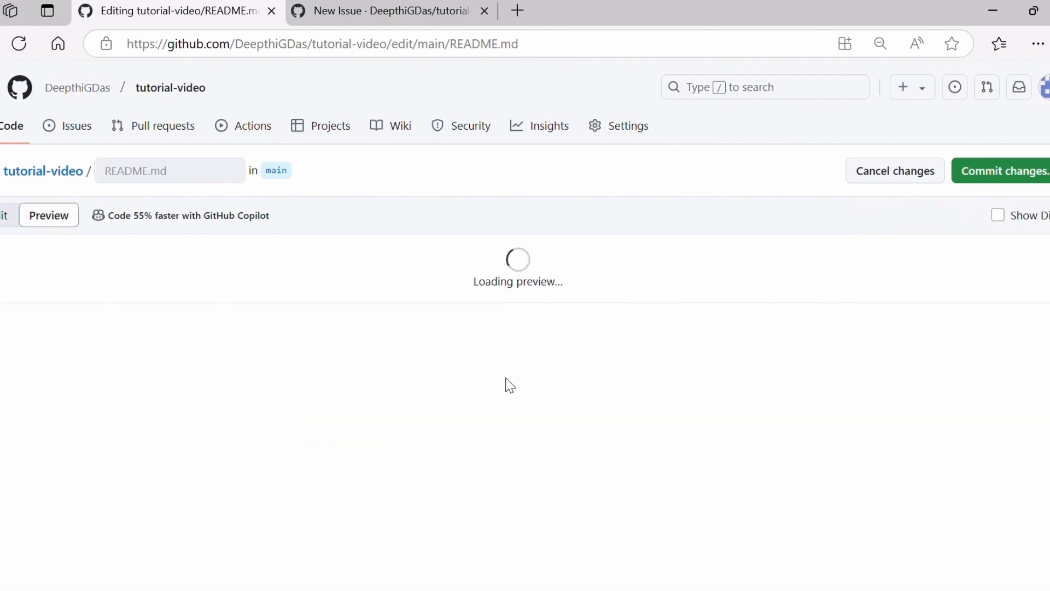
scroll(676, 416, "down", 3)
scroll(677, 417, "down", 4)
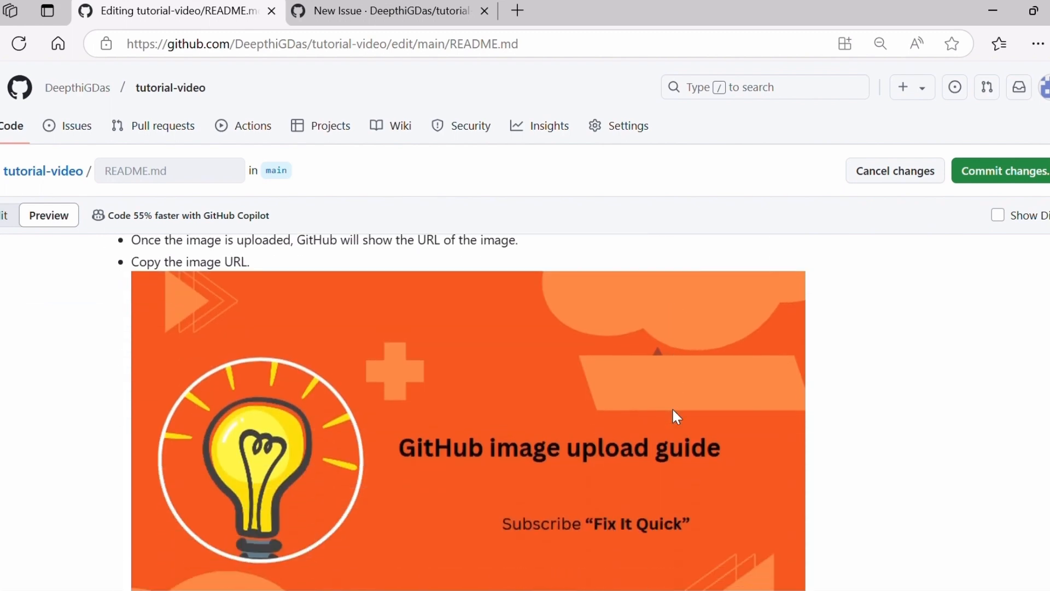
scroll(684, 461, "up", 3)
scroll(683, 461, "up", 1)
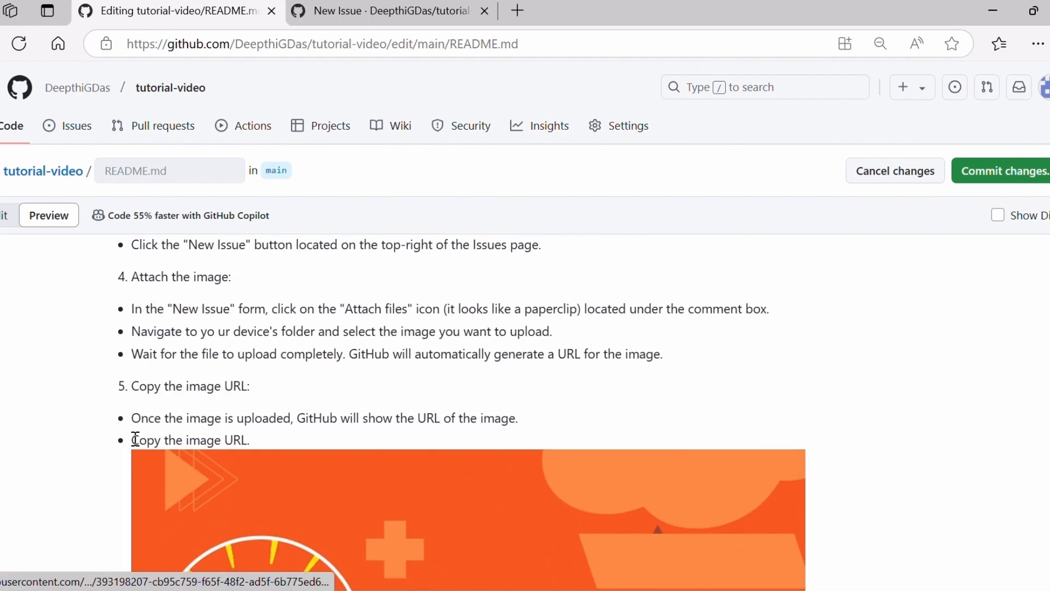
scroll(657, 479, "down", 5)
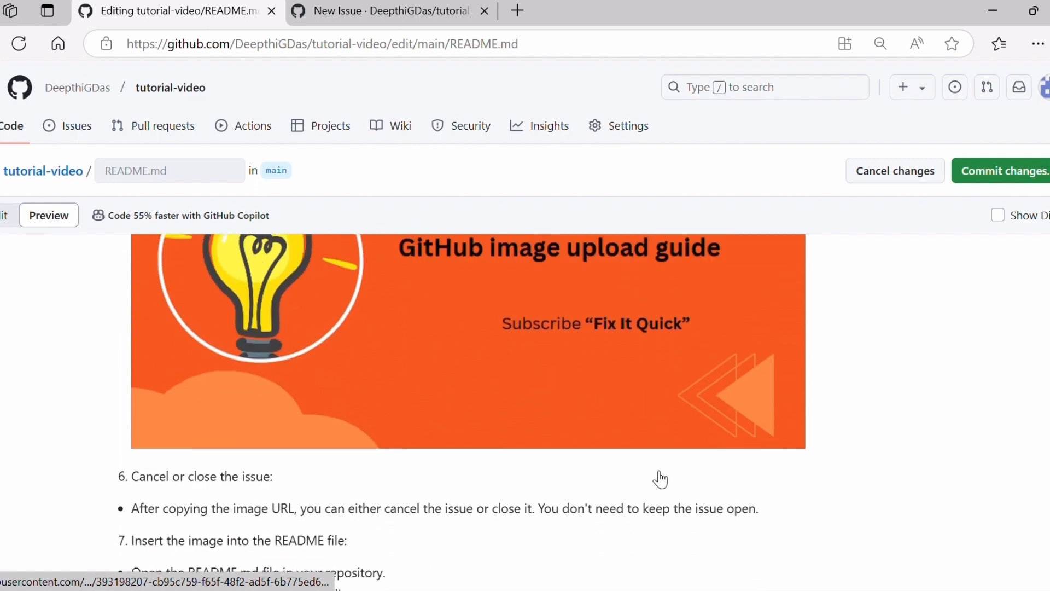
scroll(675, 499, "up", 5)
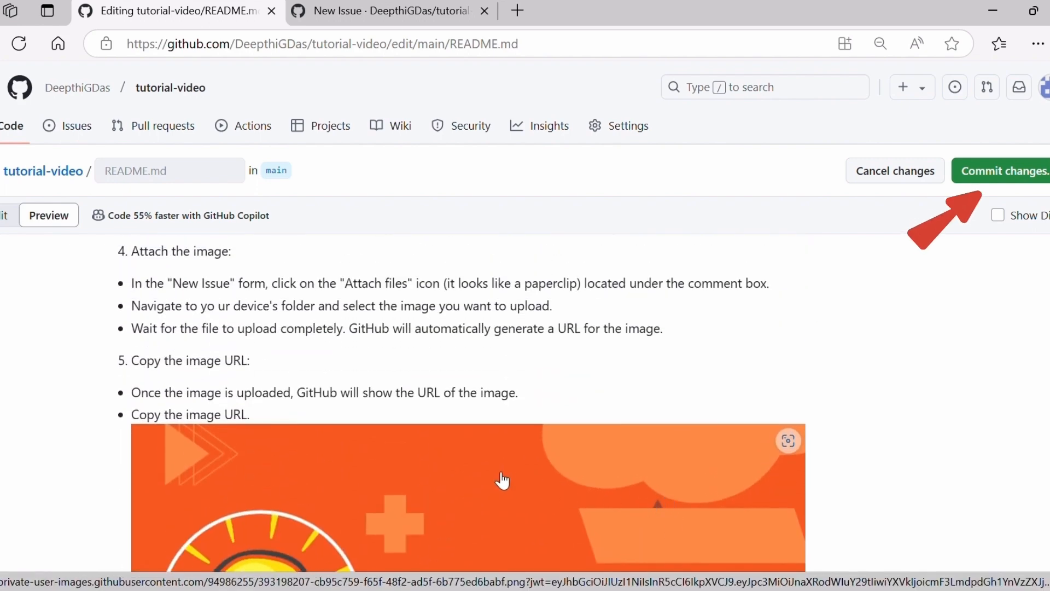
scroll(504, 480, "up", 2)
Commit the README directly to the main branch with the message "Update README.md" and check the image in the committed file.
left_click(991, 174)
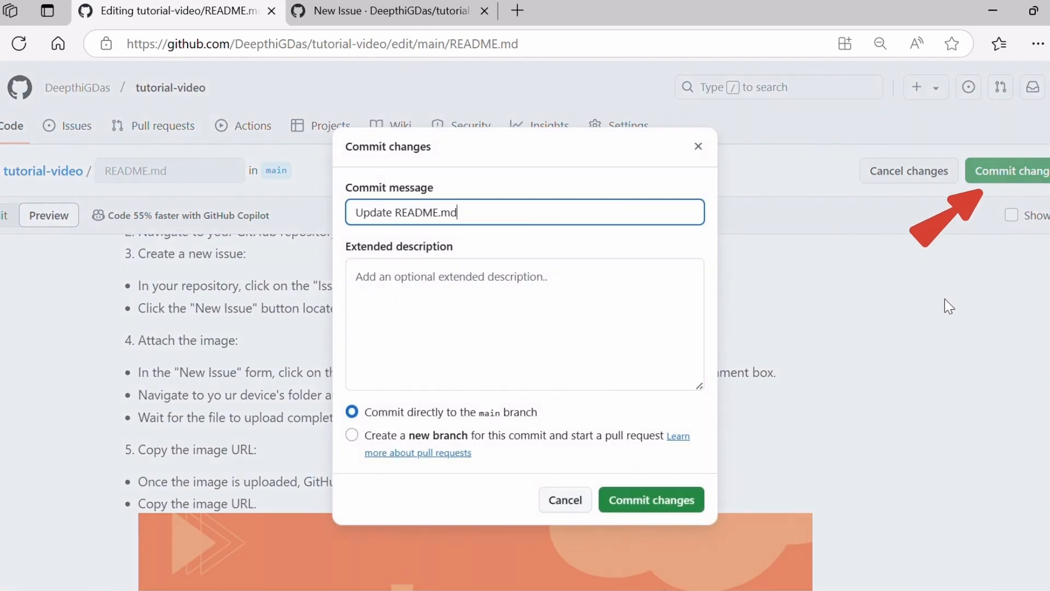
left_click(645, 506)
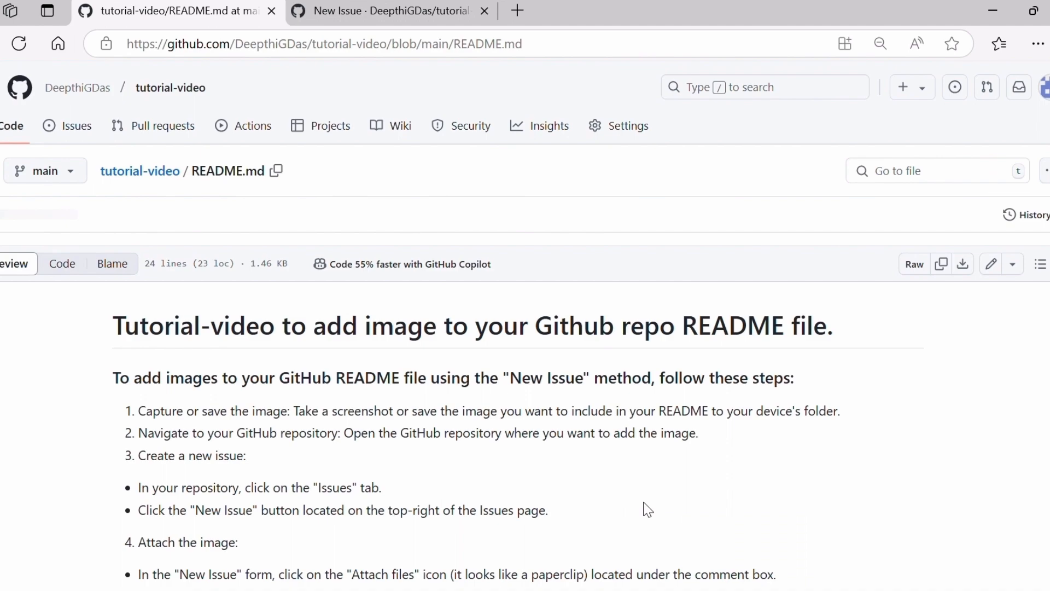
scroll(523, 481, "down", 15)
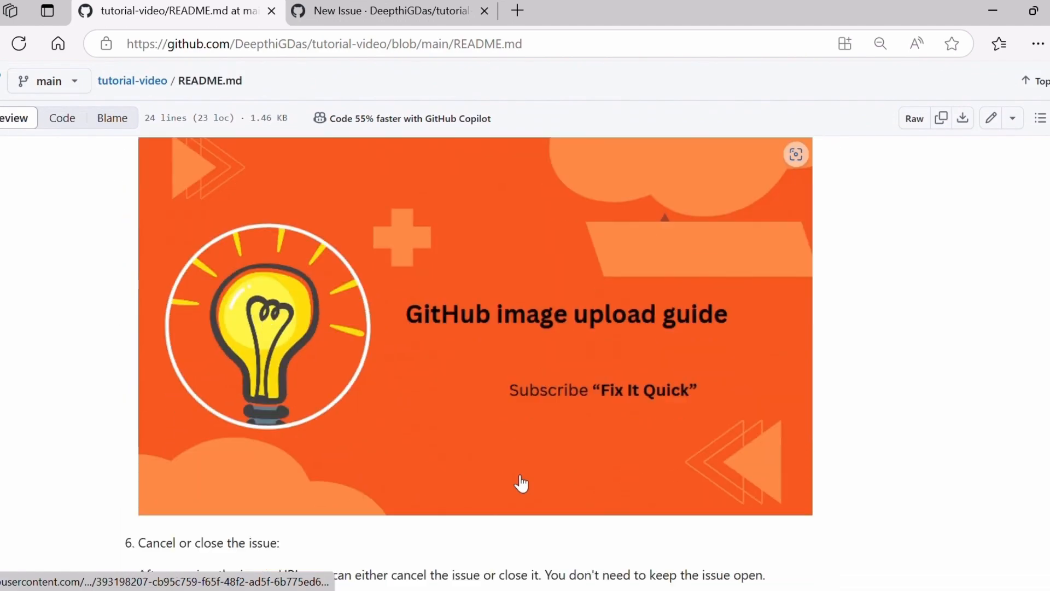
scroll(522, 477, "up", 15)
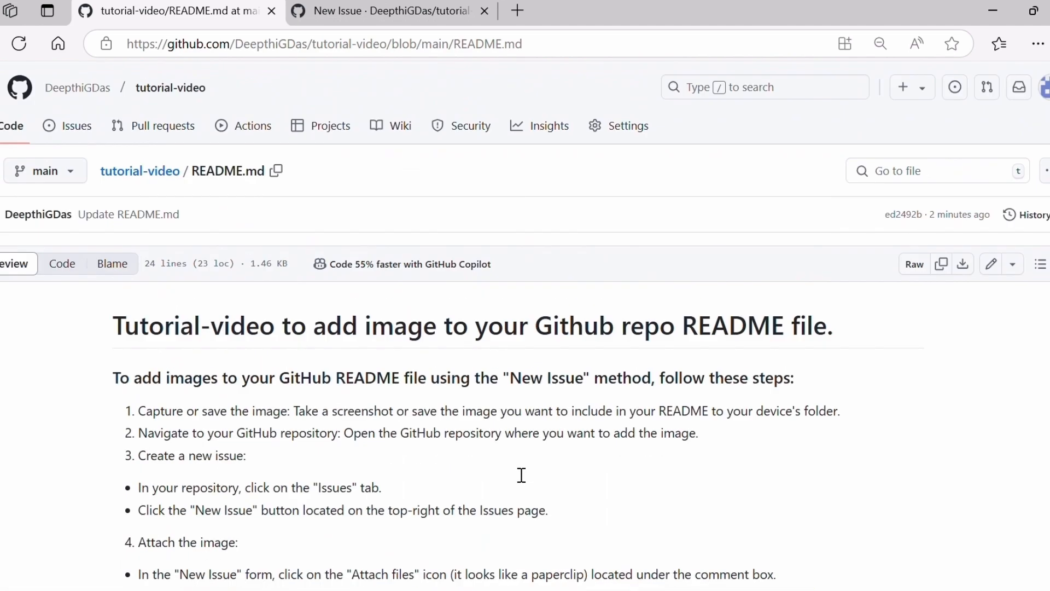
Go to the tutorial-video repository's main page and look through its README down to the last instruction.
left_click(134, 172)
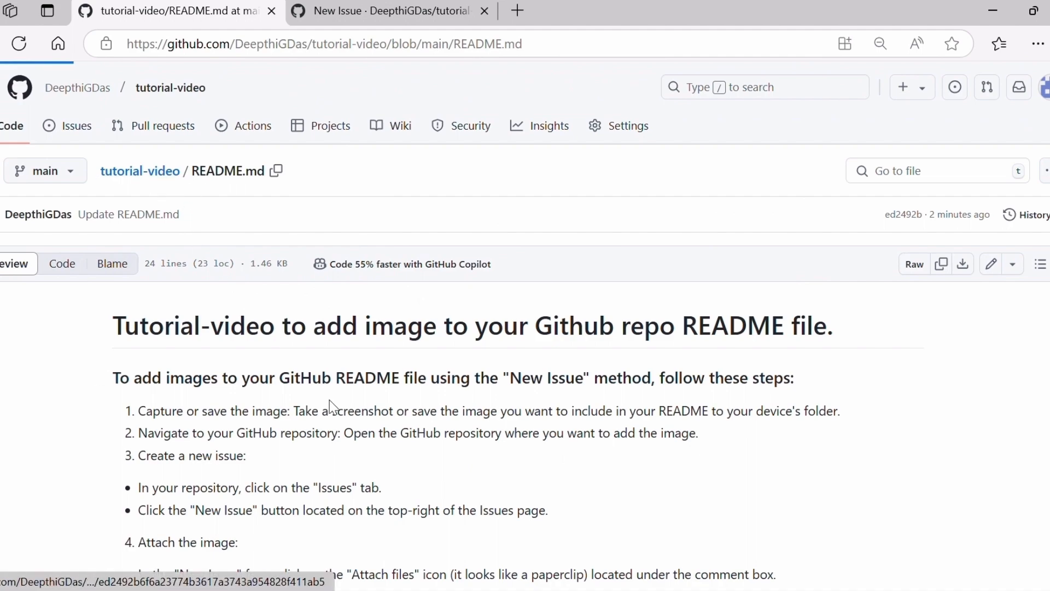
scroll(452, 433, "down", 10)
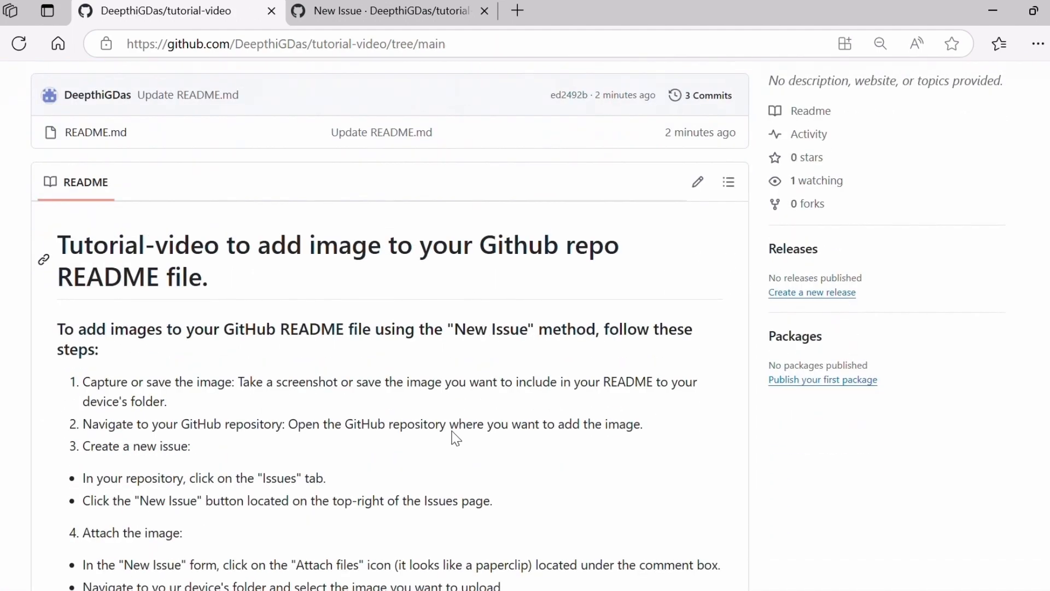
scroll(452, 431, "down", 5)
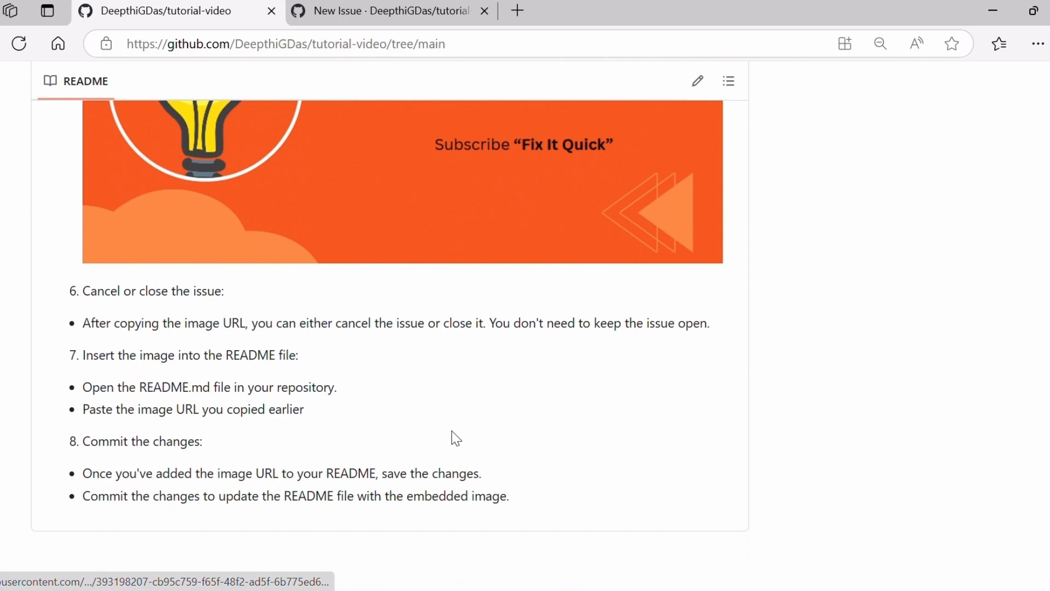
scroll(452, 436, "up", 15)
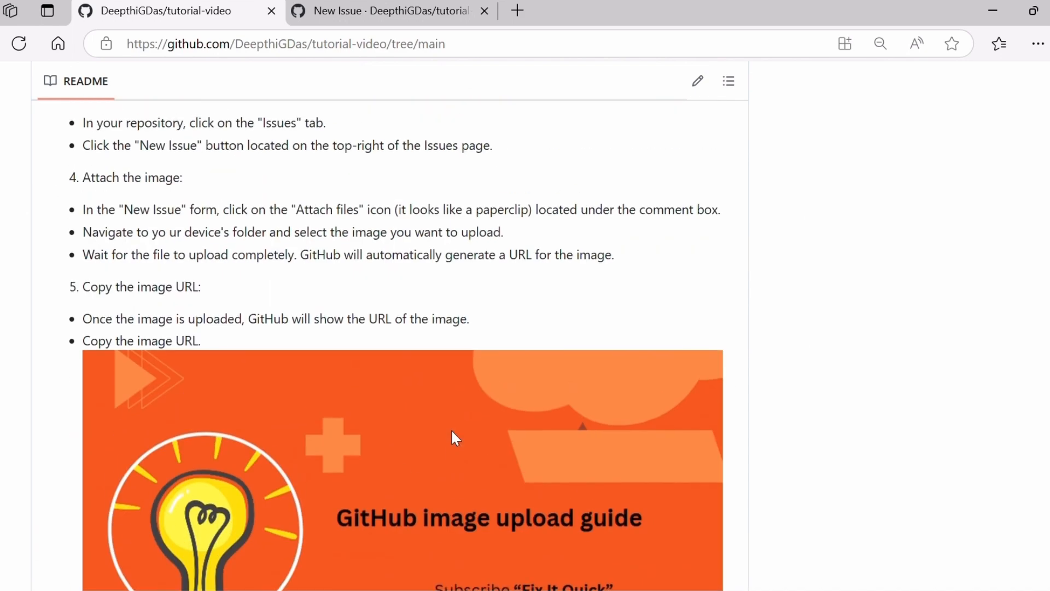
Close the browser tab with the new issue without submitting it and return to the beginning of the repository page.
left_click(363, 8)
right_click(363, 8)
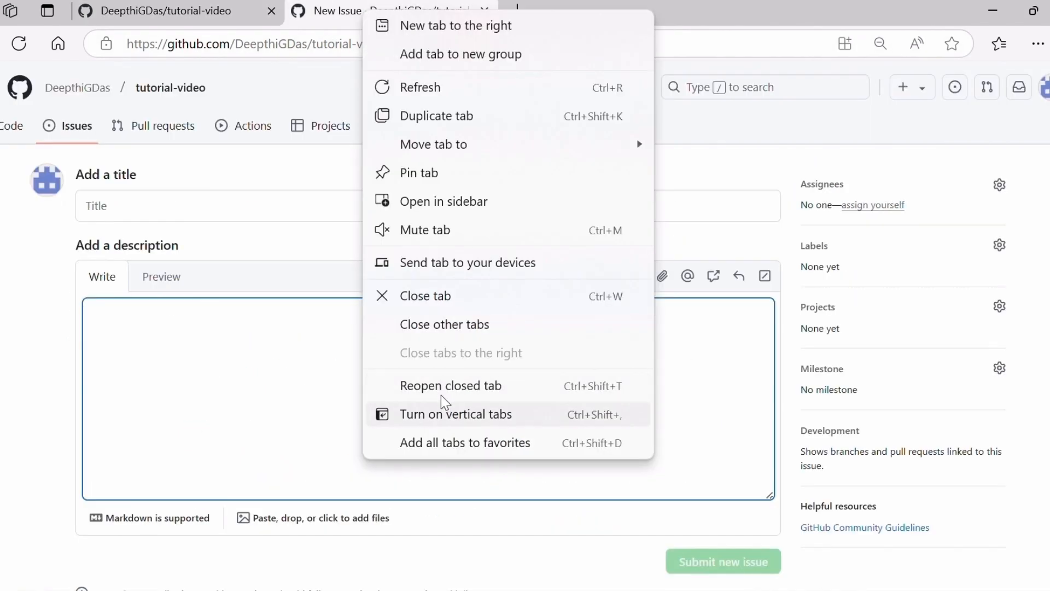
left_click(435, 295)
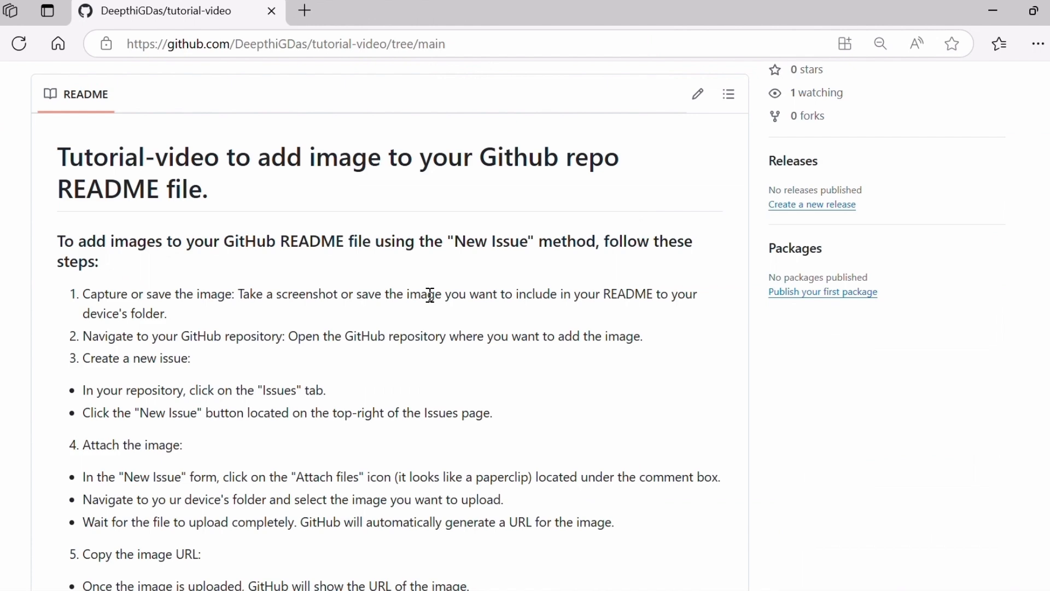
scroll(429, 295, "up", 5)
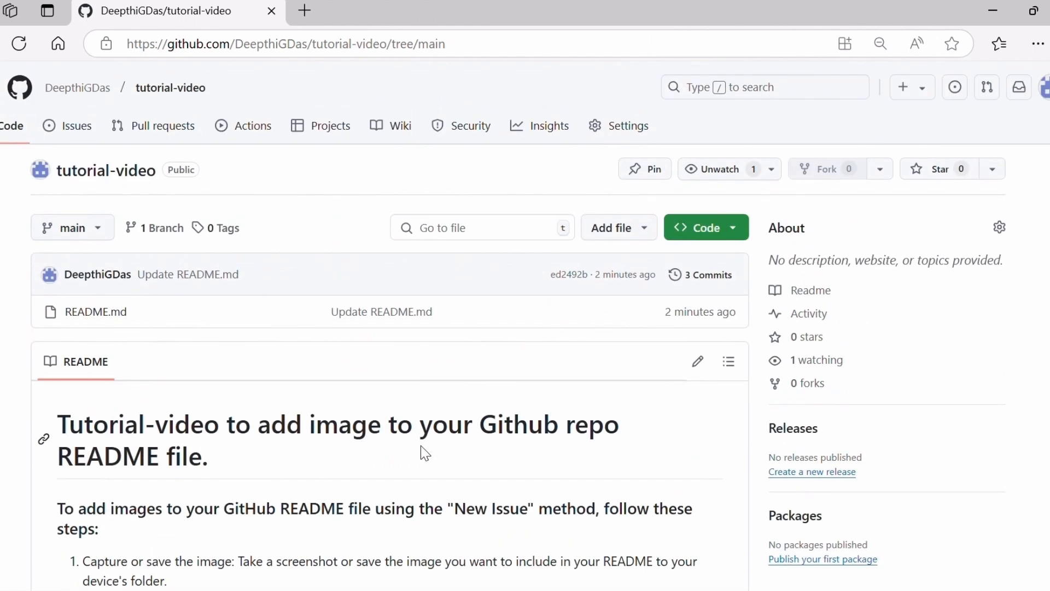